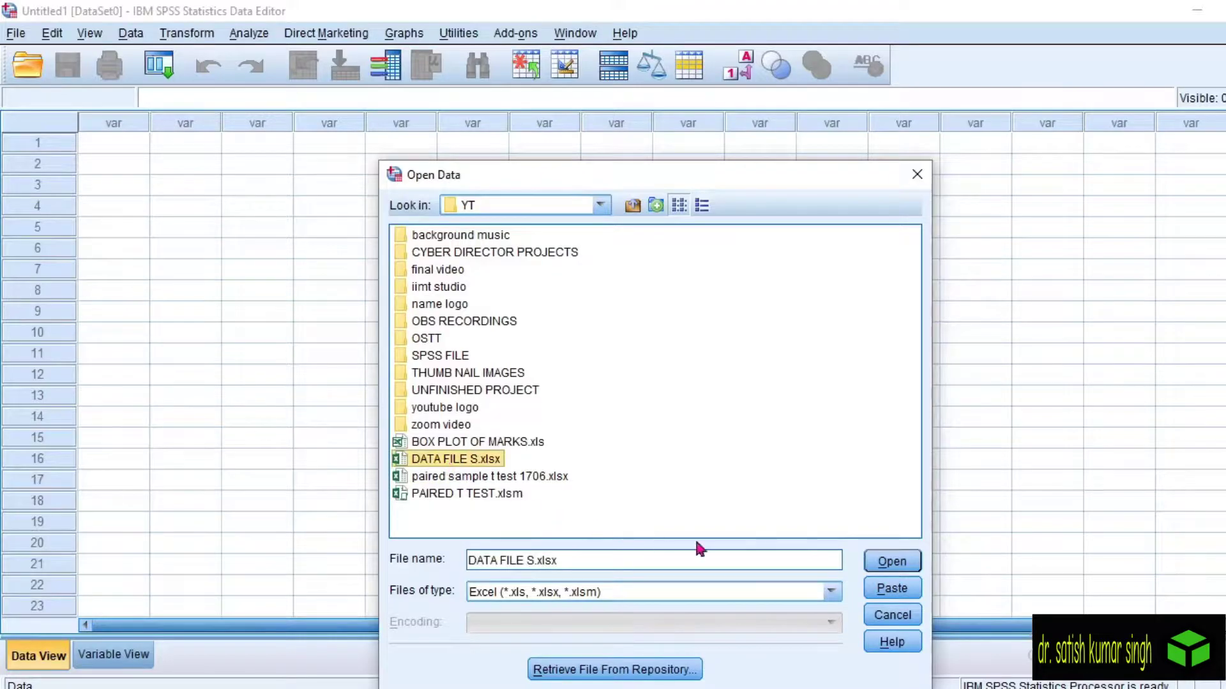
# Open DATA FILE S.xlsx and import its PT T TEST S worksheet, reading variable names from the first row
pyautogui.click(905, 562)
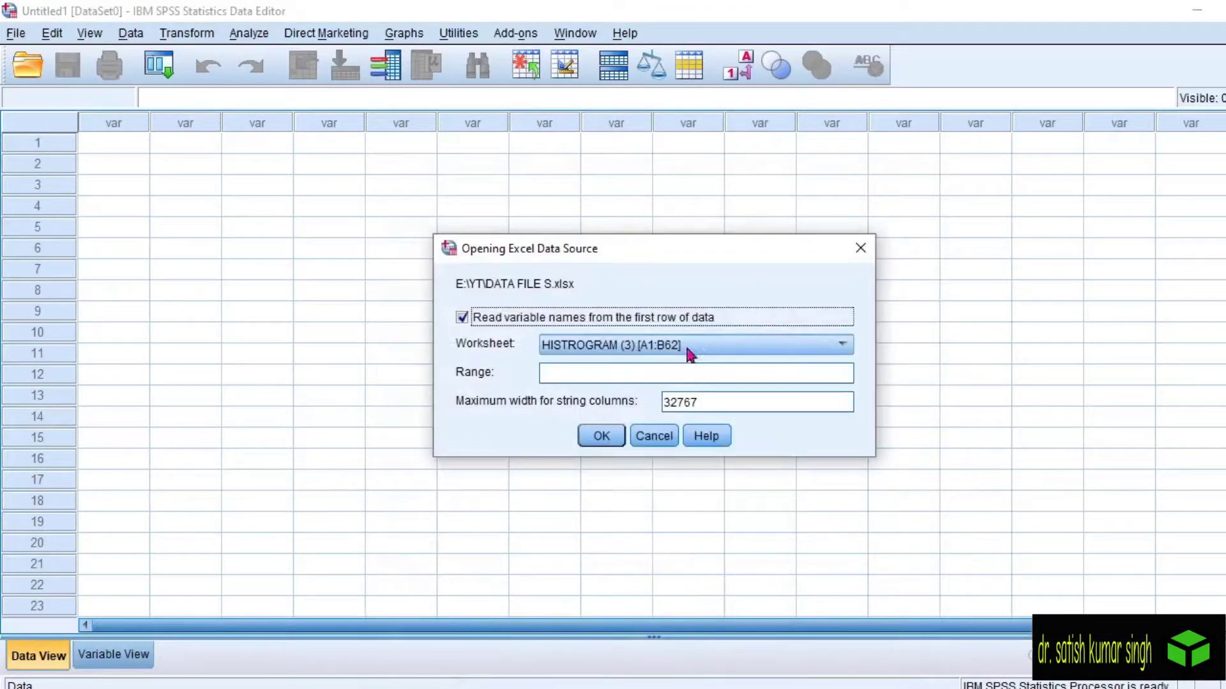
pyautogui.click(831, 349)
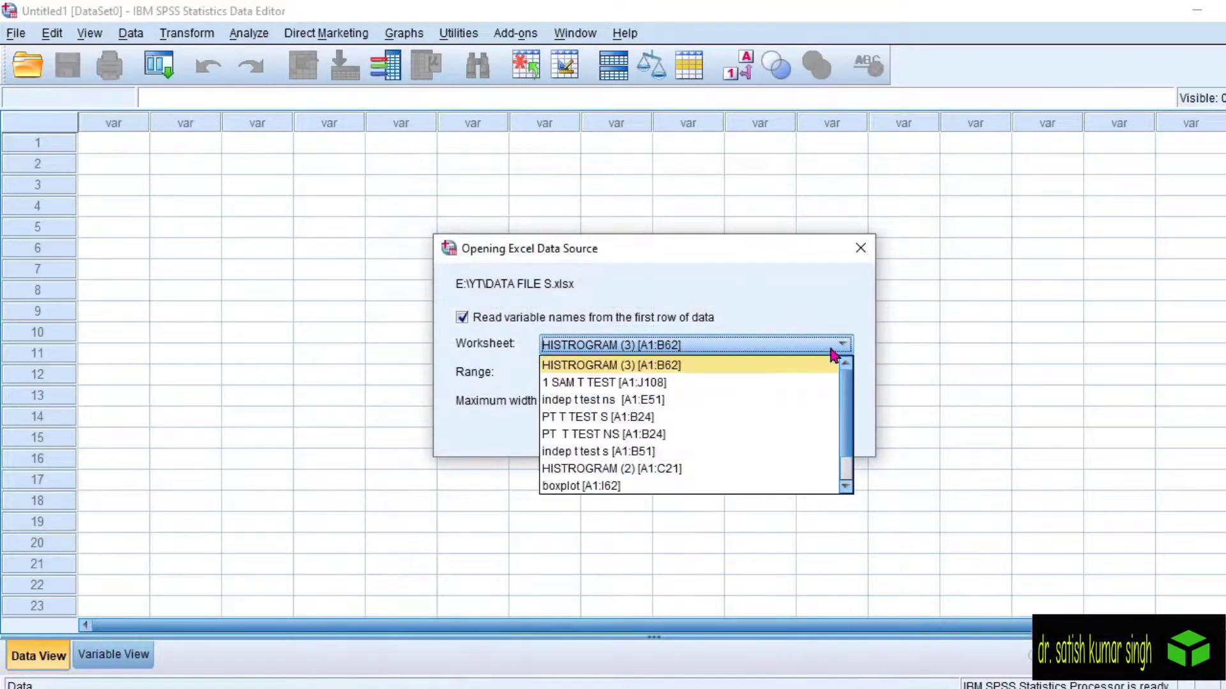
pyautogui.click(812, 418)
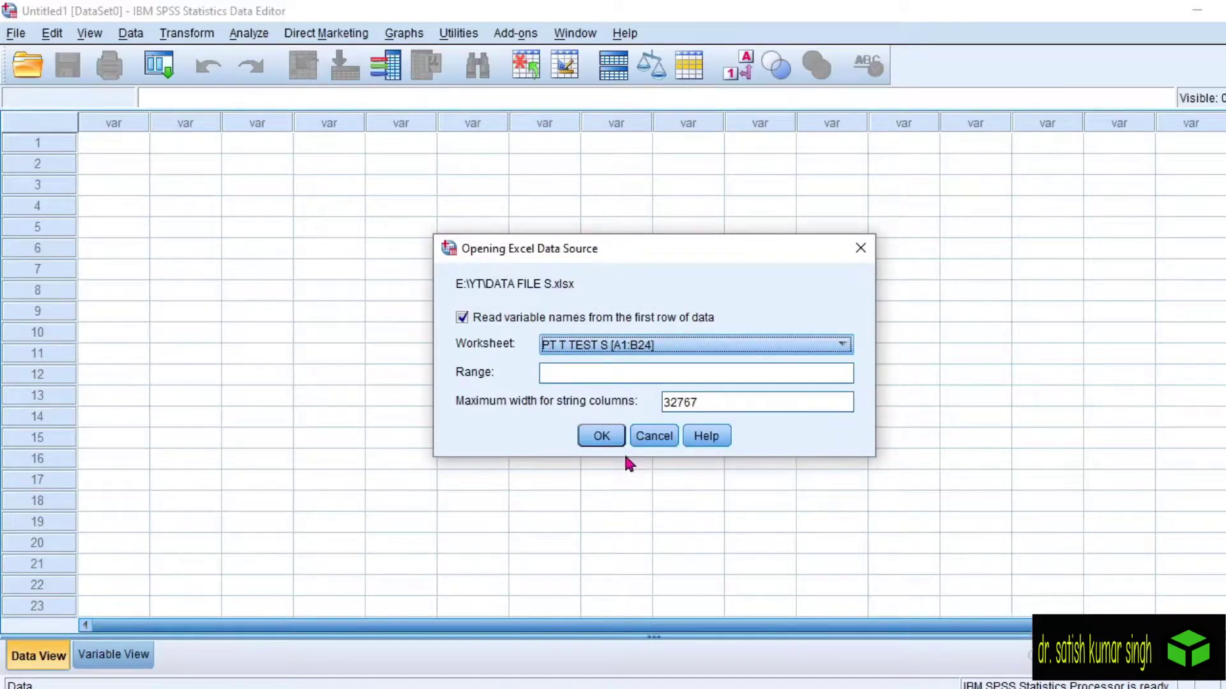
pyautogui.click(610, 438)
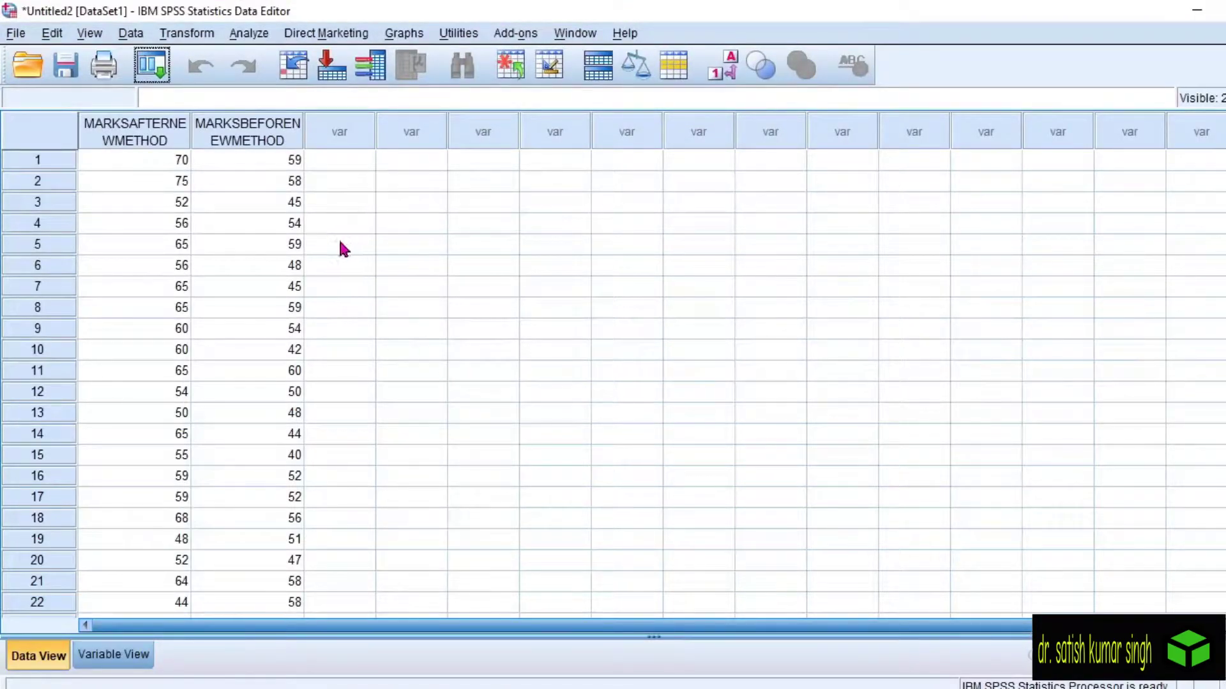
# Widen the MARKSBEFORENEWMETHOD column slightly and review the imported marks
pyautogui.moveTo(304, 123); pyautogui.dragTo(325, 128)
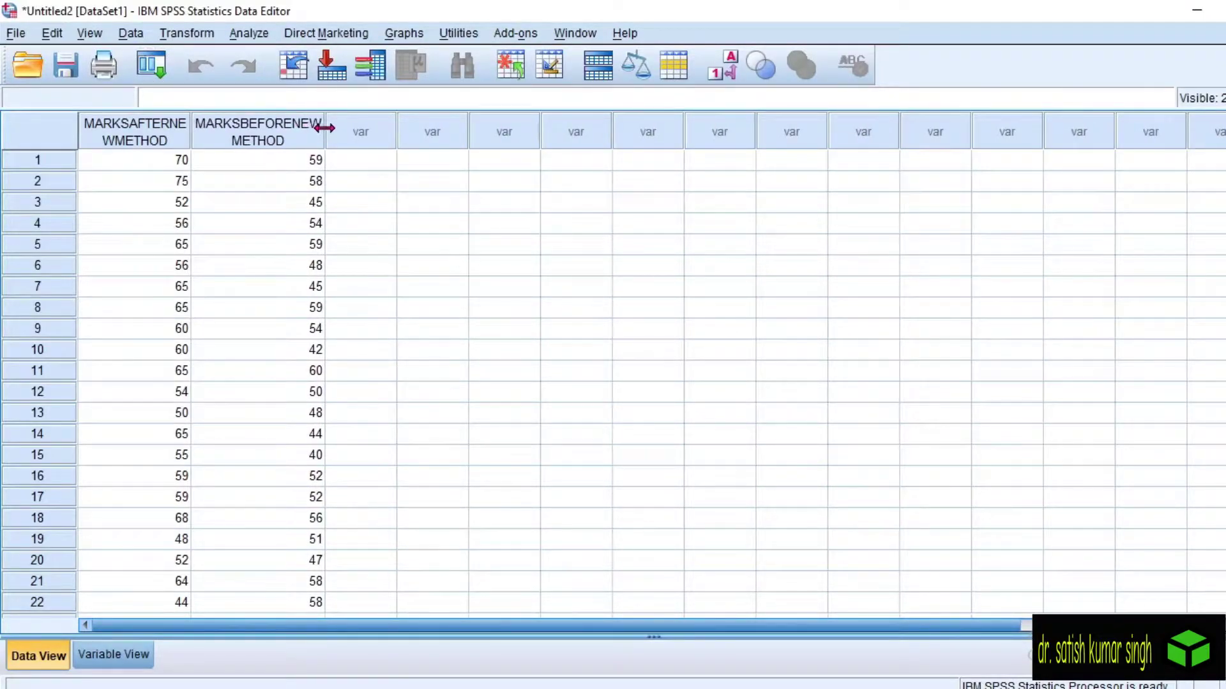
pyautogui.moveTo(325, 127); pyautogui.dragTo(321, 129)
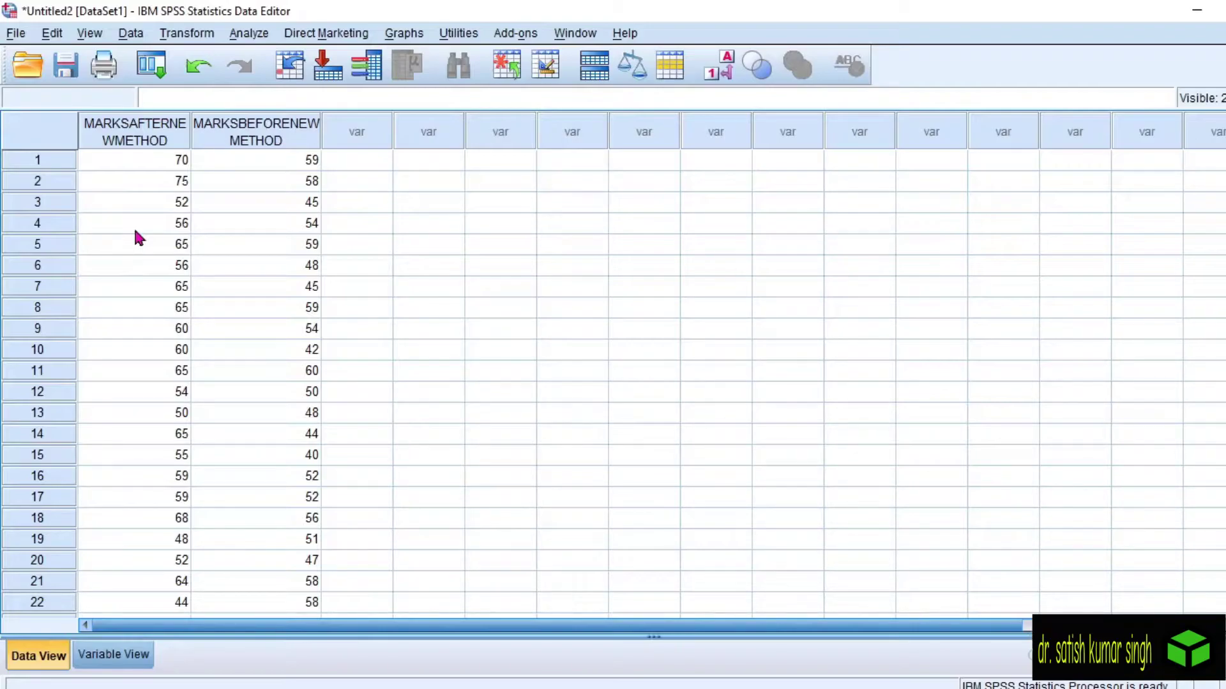
pyautogui.scroll(-13, 273, 282)
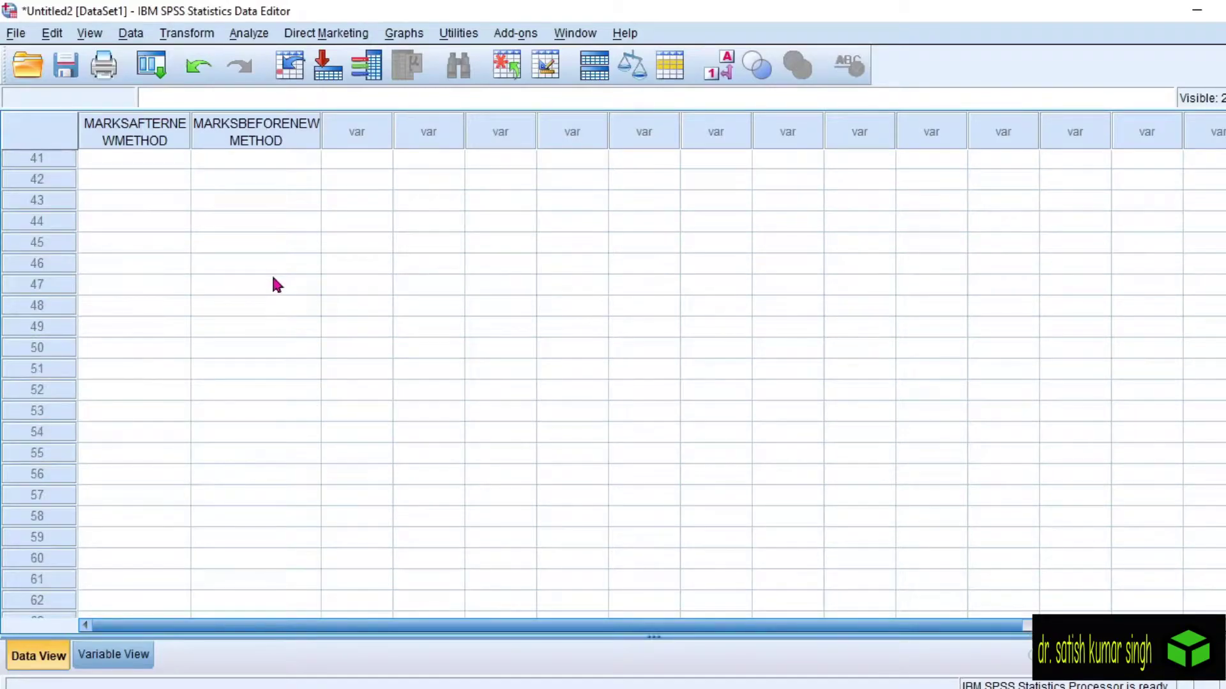
pyautogui.scroll(13, 273, 281)
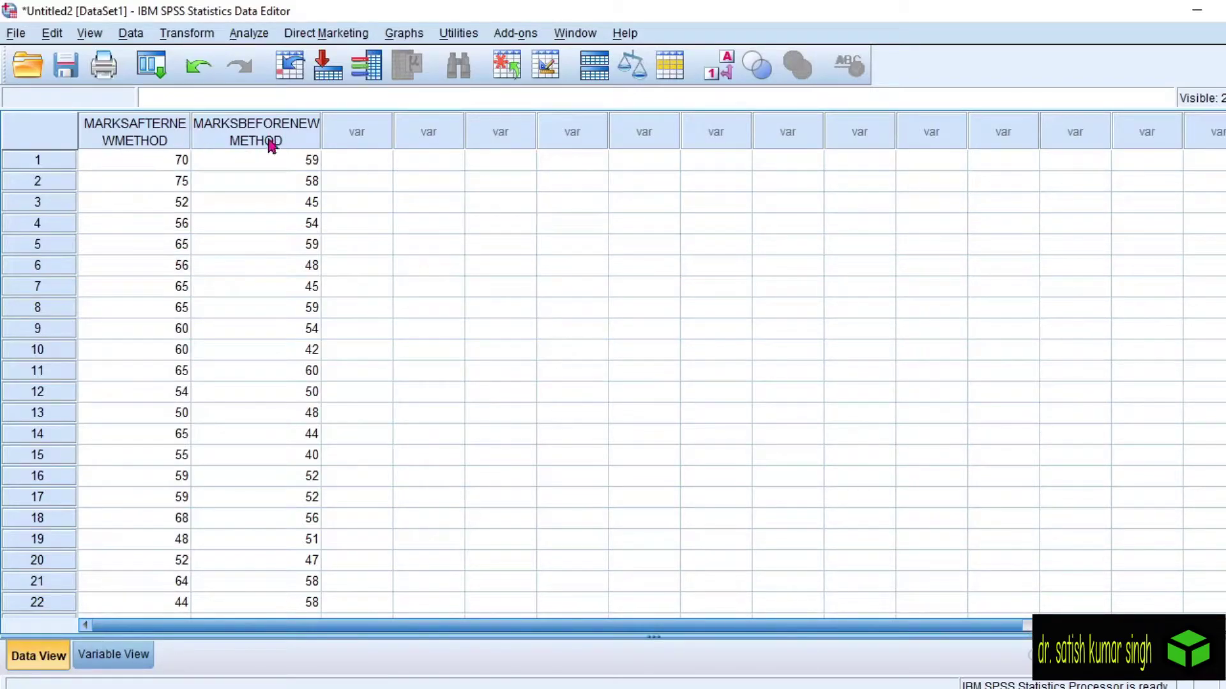
# Start a Paired-Samples T Test on the imported marks
pyautogui.click(255, 39)
pyautogui.moveTo(285, 126)
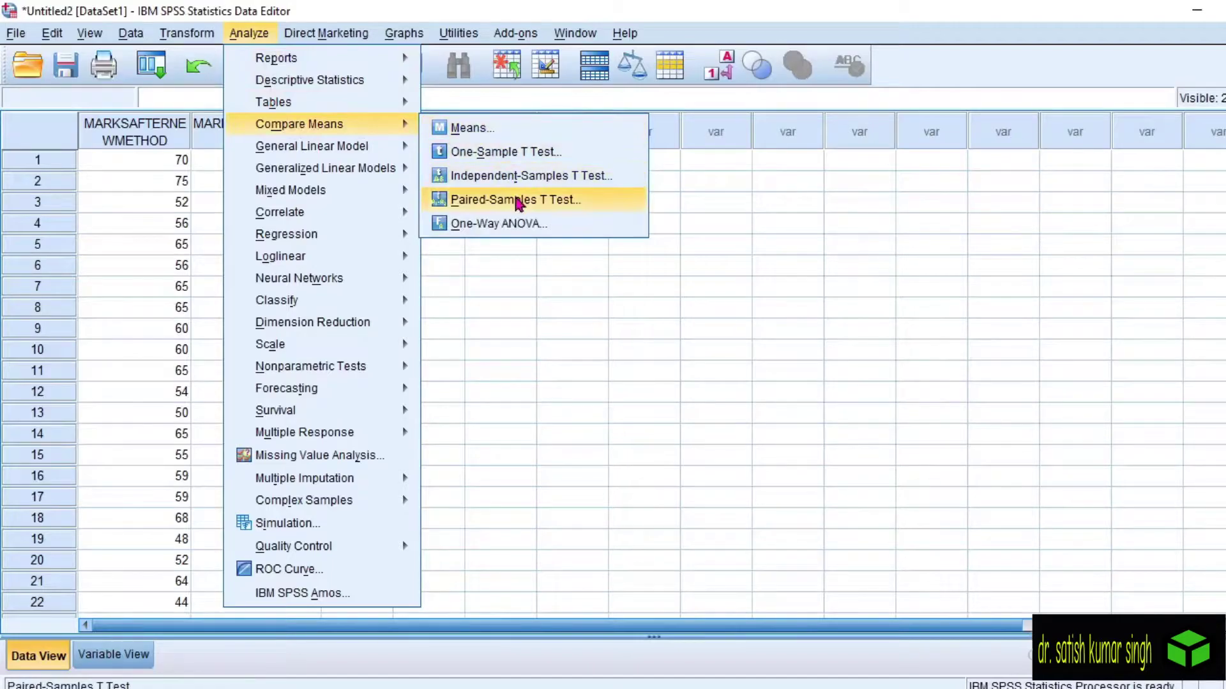
pyautogui.click(582, 205)
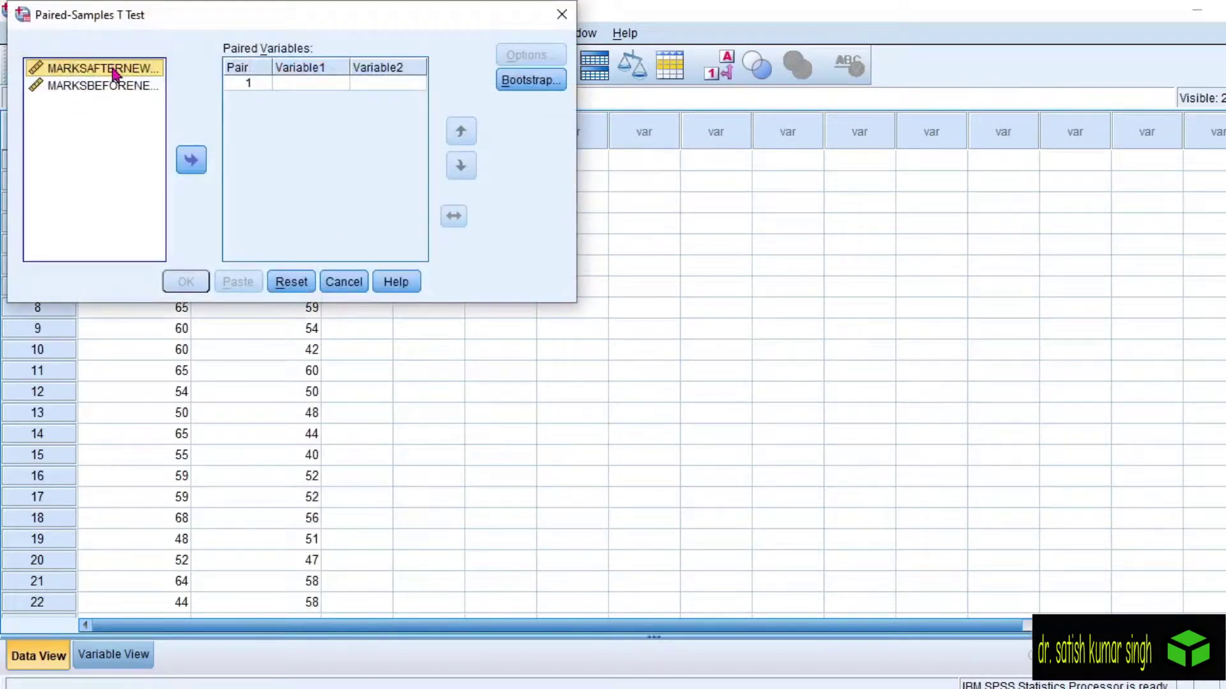
pyautogui.click(191, 161)
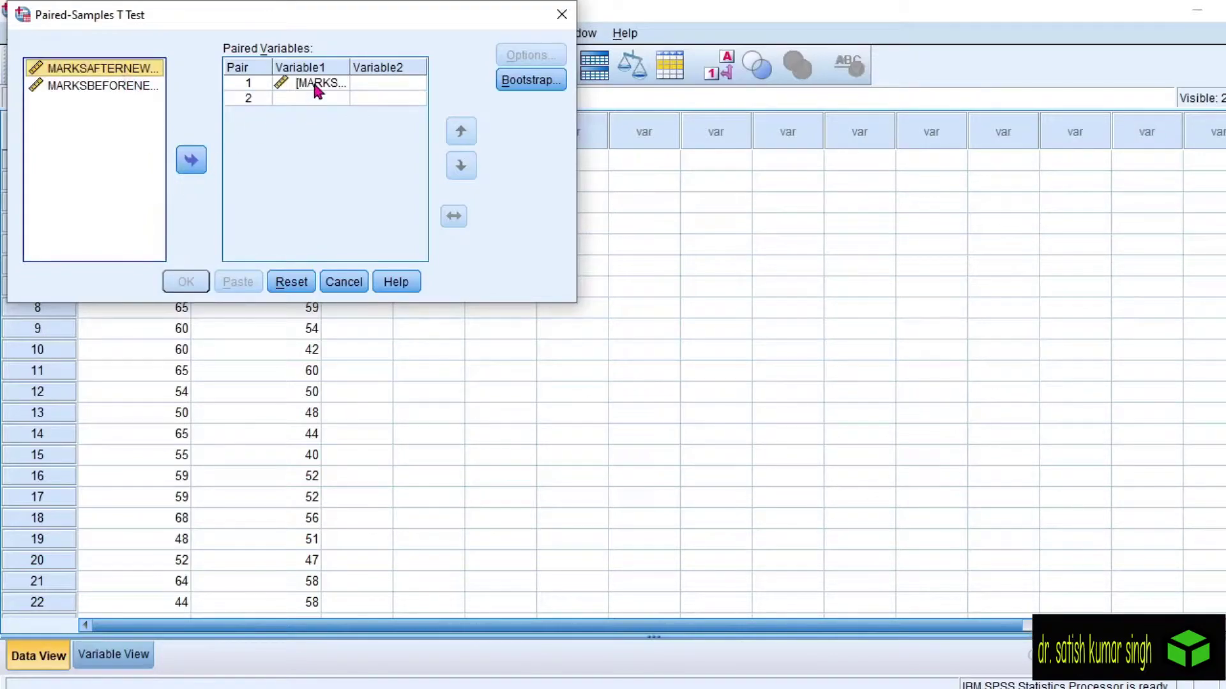
pyautogui.click(113, 89)
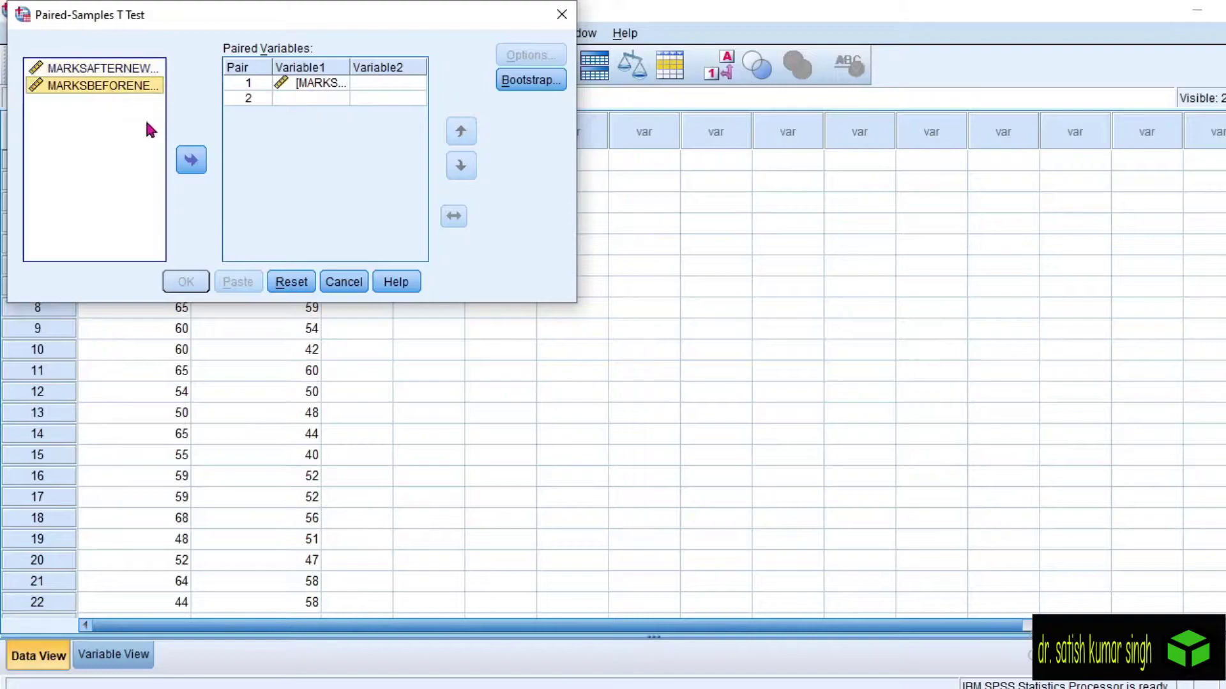
pyautogui.click(311, 83)
pyautogui.click(203, 159)
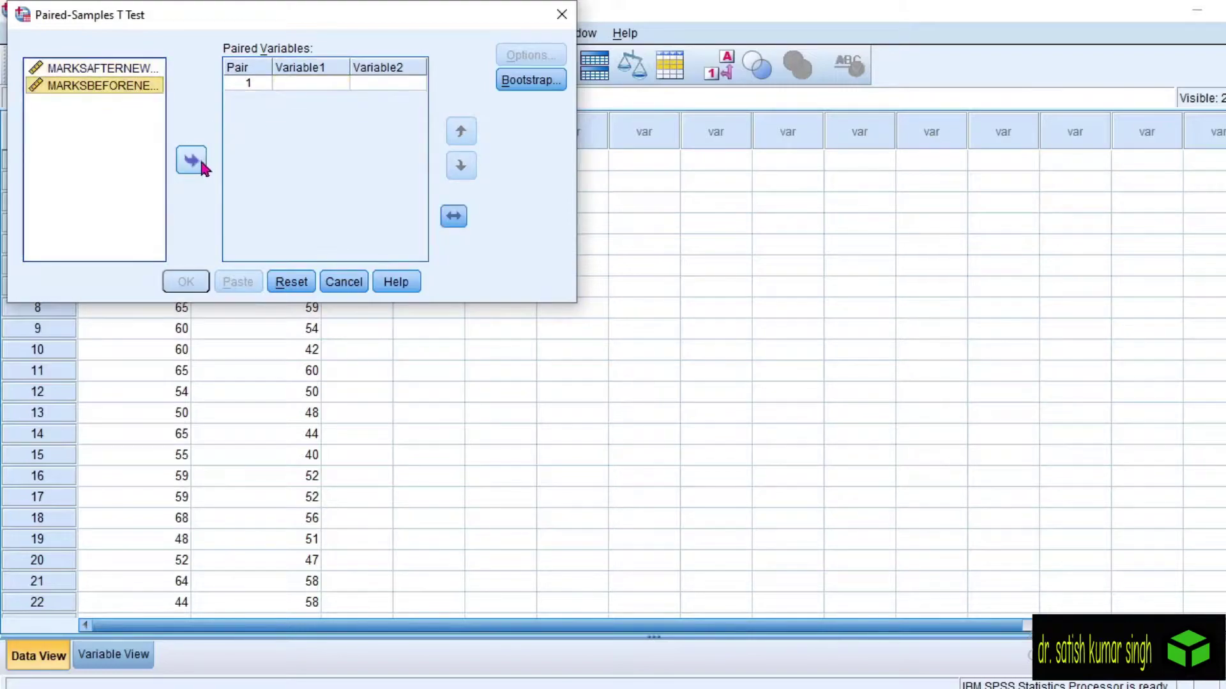
# Assign MARKSAFTERNEWMETHOD as Variable1 and MARKSBEFORENEWMETHOD as Variable2 of pair 1
pyautogui.click(89, 70)
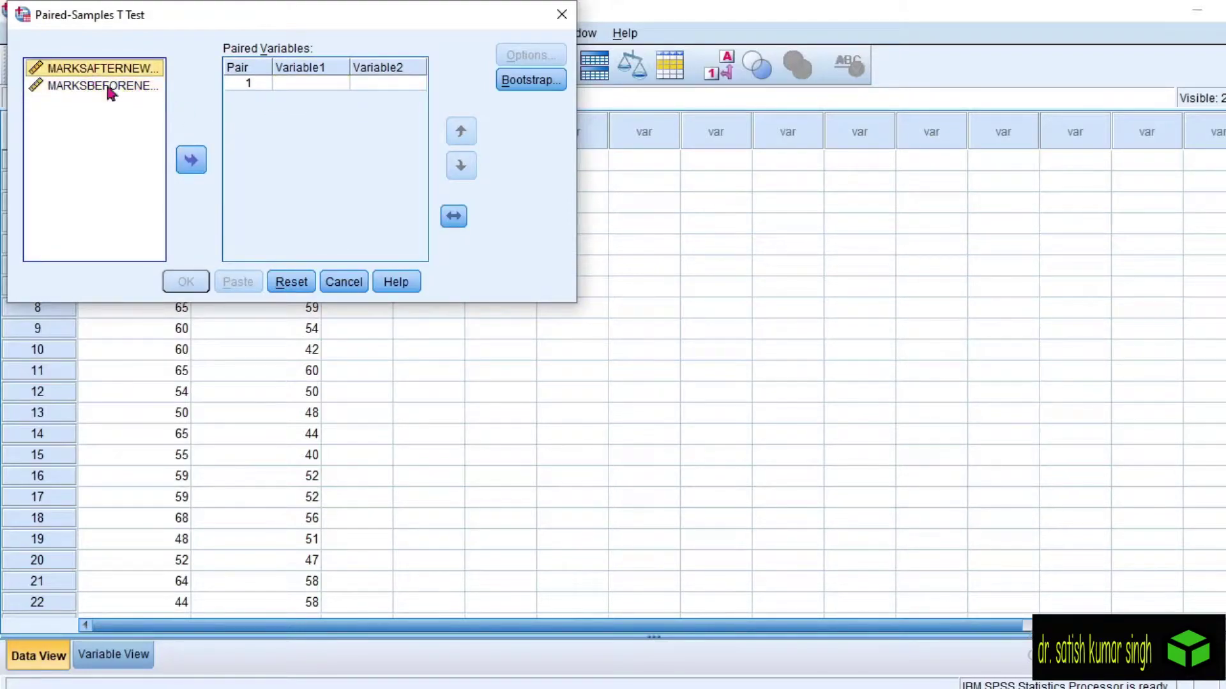
pyautogui.click(193, 166)
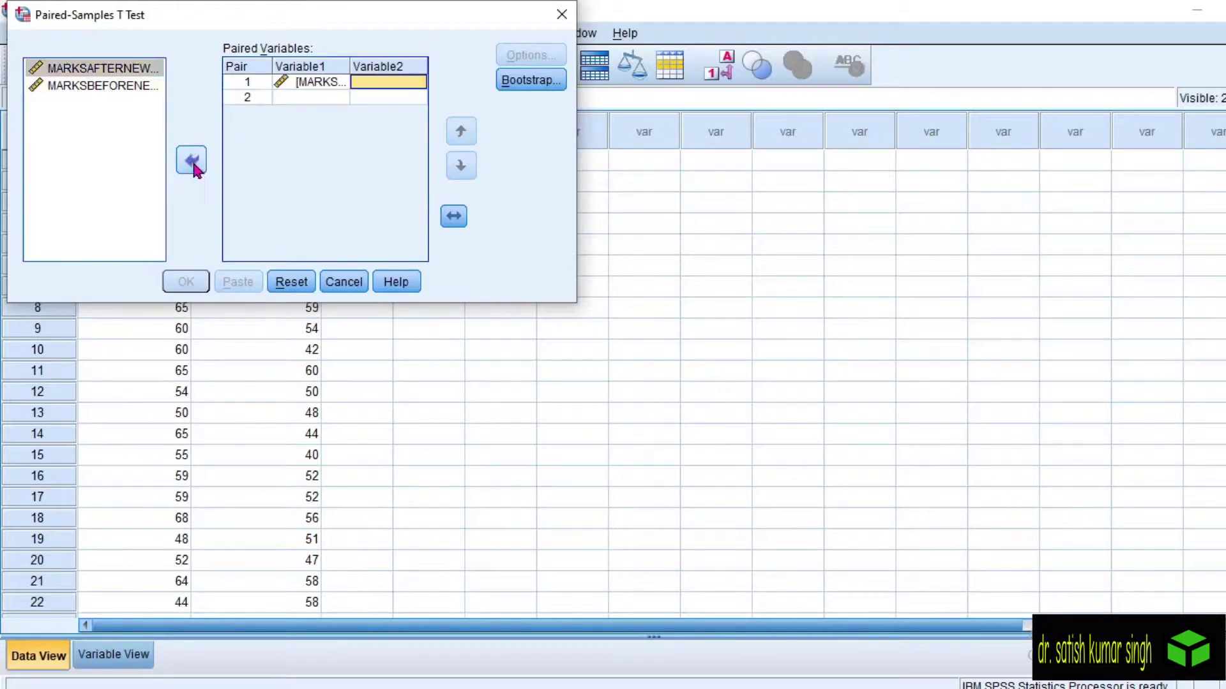
pyautogui.click(125, 86)
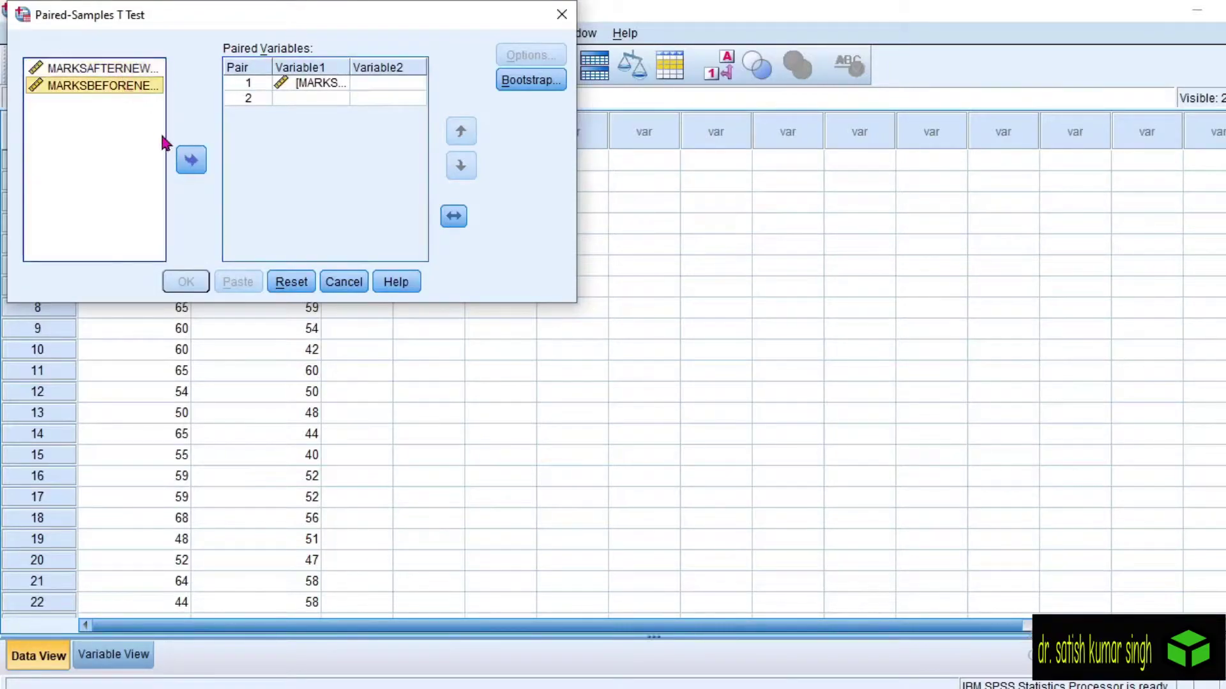
pyautogui.click(190, 161)
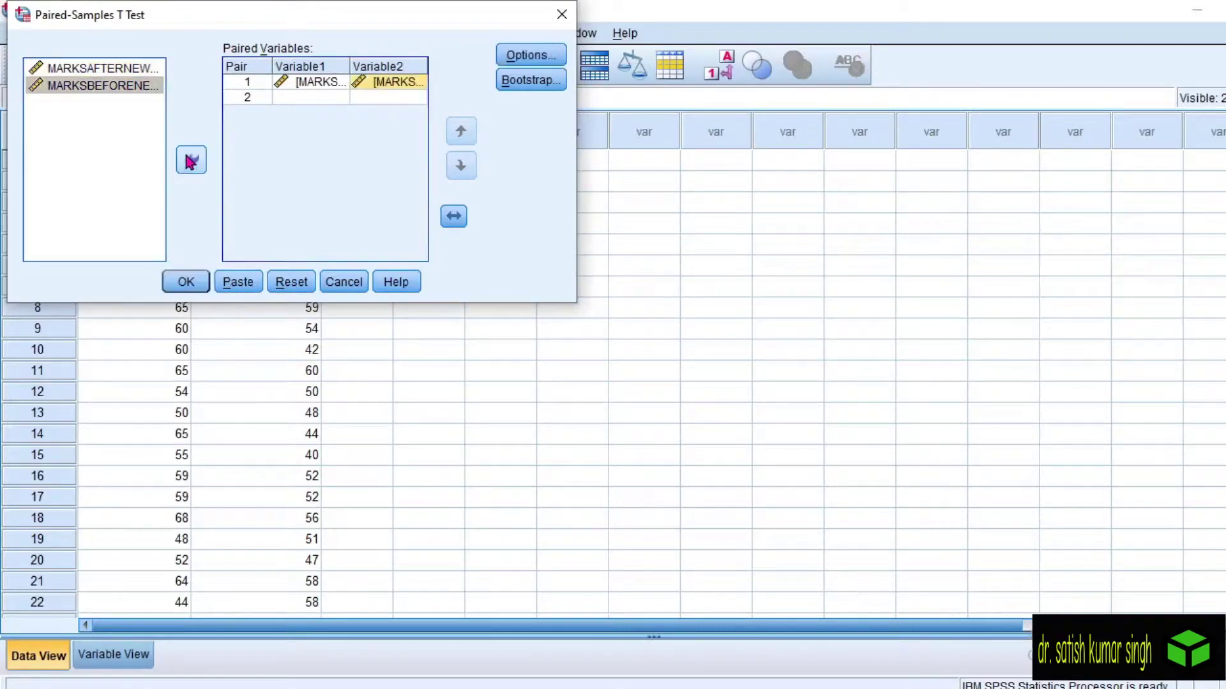
# Accept the 95% confidence interval with cases excluded analysis by analysis, and run the paired-samples t-test
pyautogui.click(516, 56)
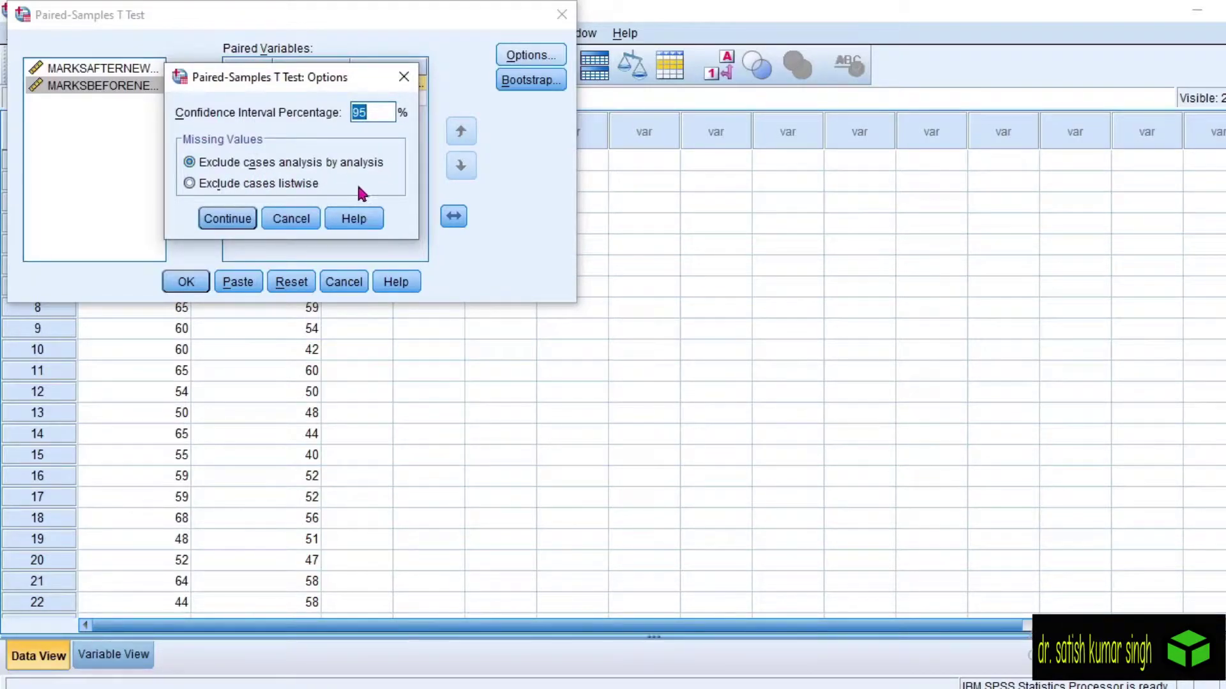
pyautogui.click(235, 227)
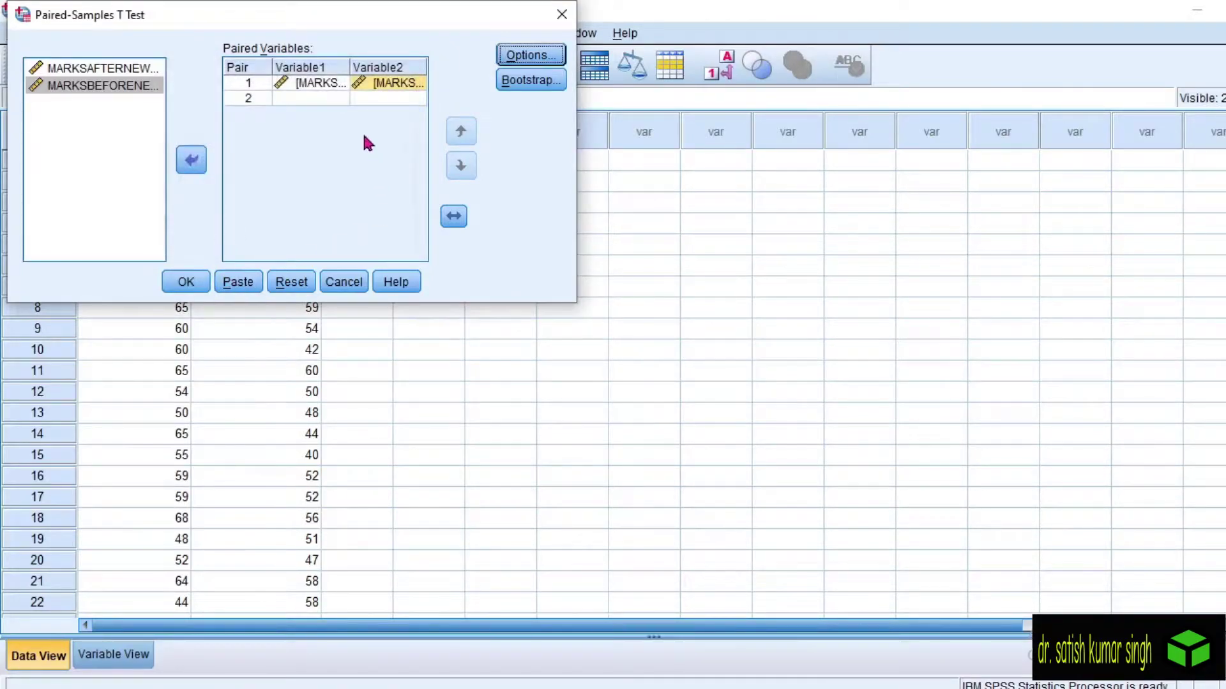
pyautogui.click(187, 283)
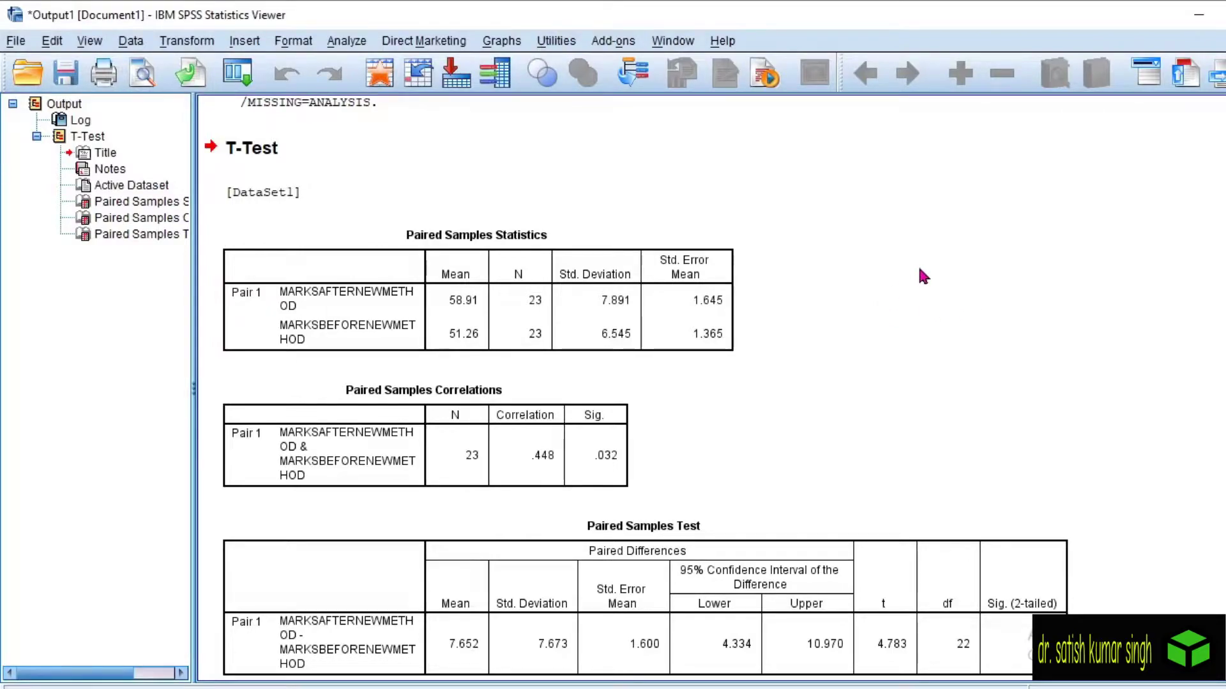
# Examine the t-test output tables for the means, correlation and significance of the paired marks
pyautogui.click(255, 311)
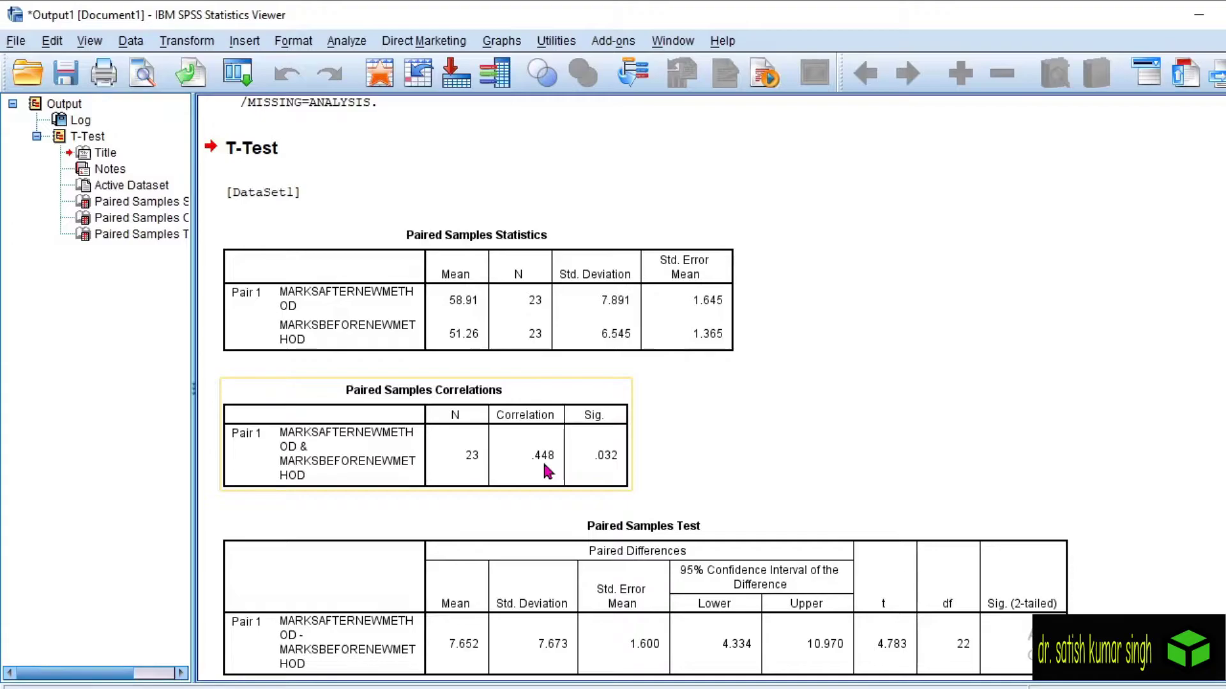
pyautogui.click(376, 298)
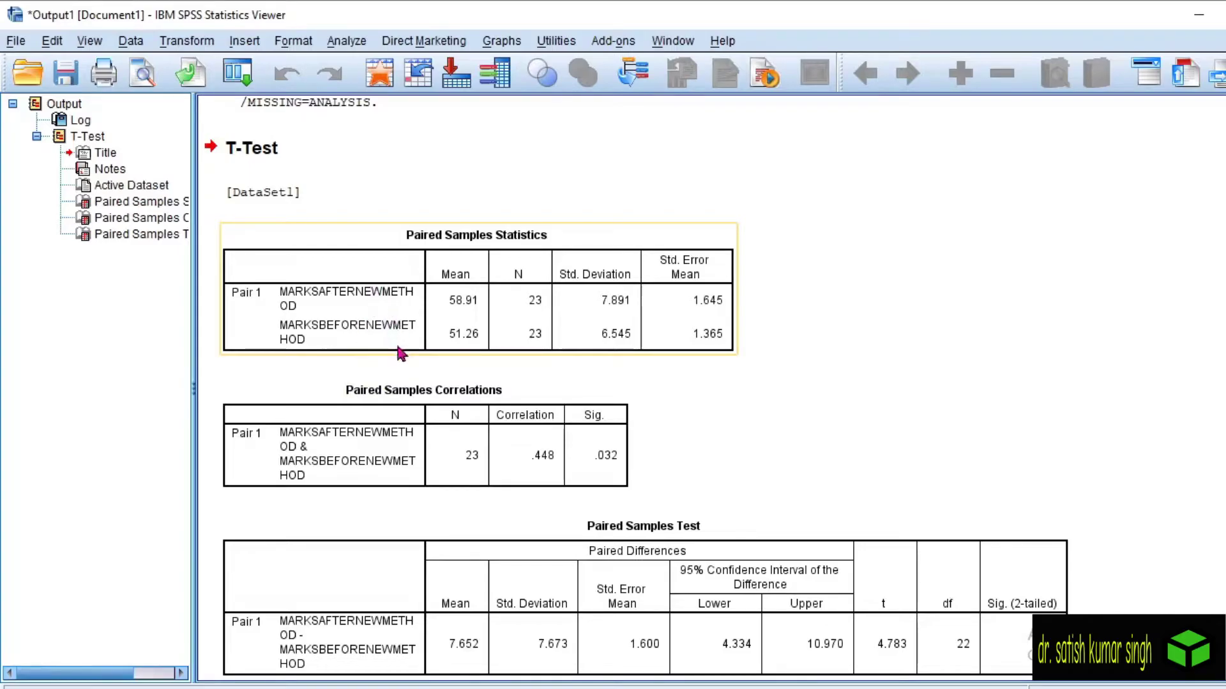
pyautogui.click(470, 421)
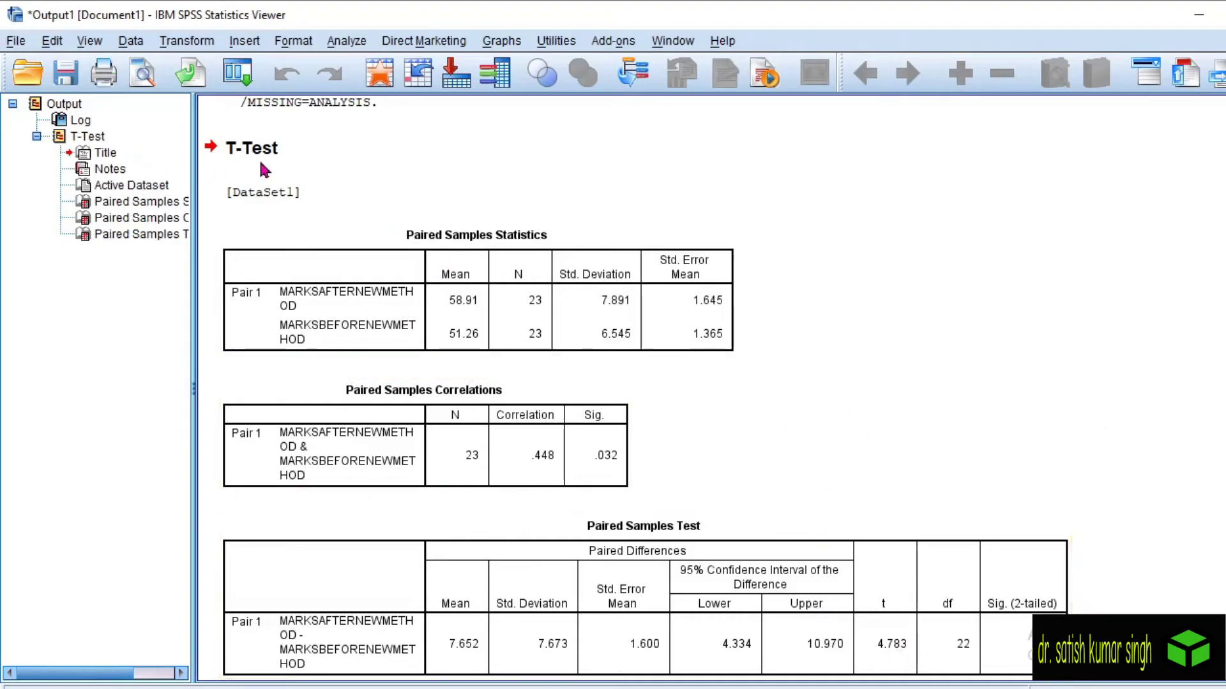
# Reopen the Paired-Samples T Test and remove both variables from pair 1
pyautogui.click(335, 42)
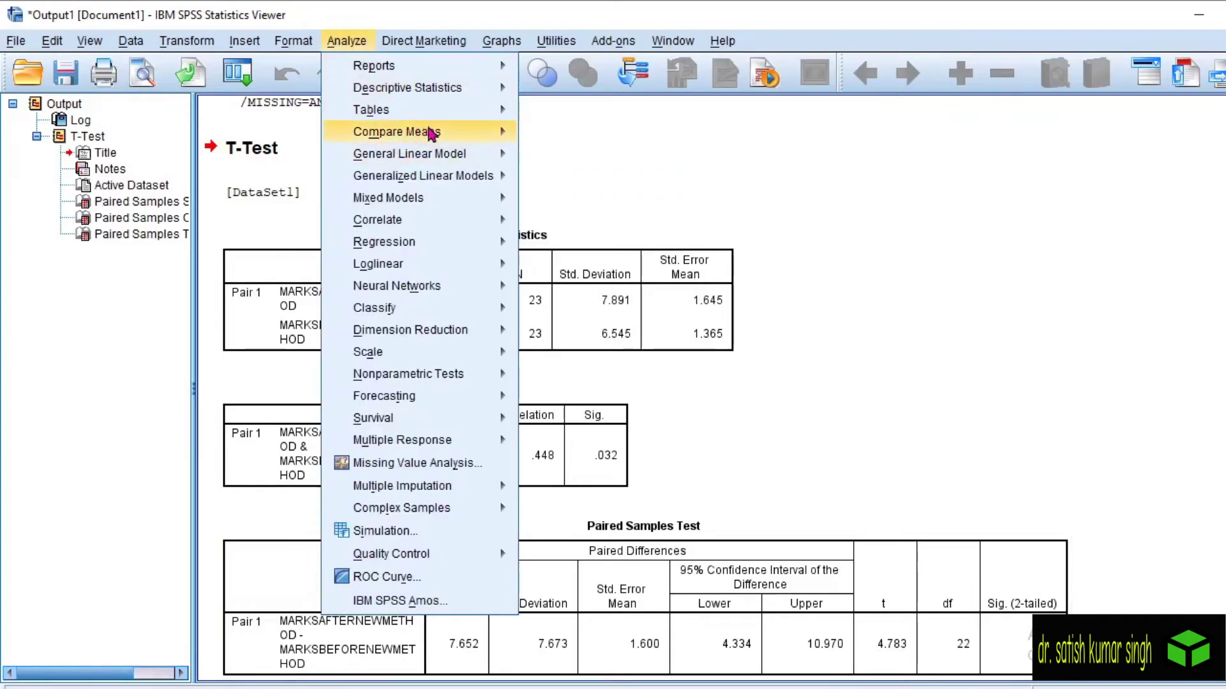
pyautogui.moveTo(432, 132)
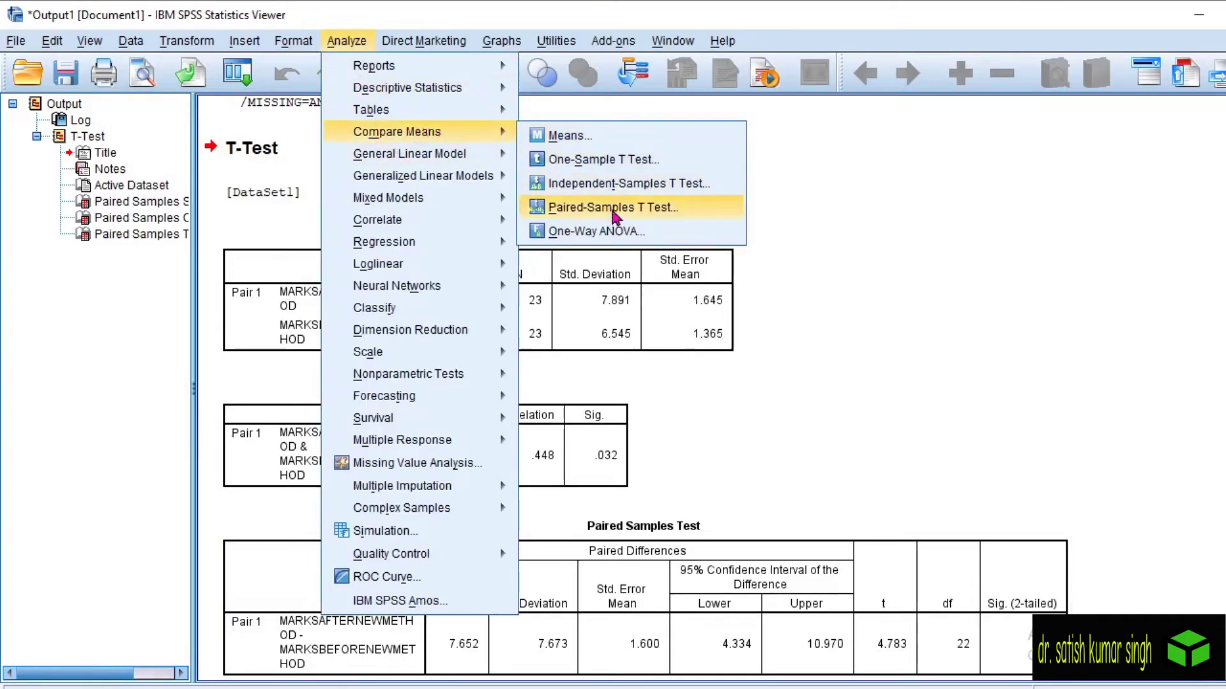
pyautogui.click(614, 211)
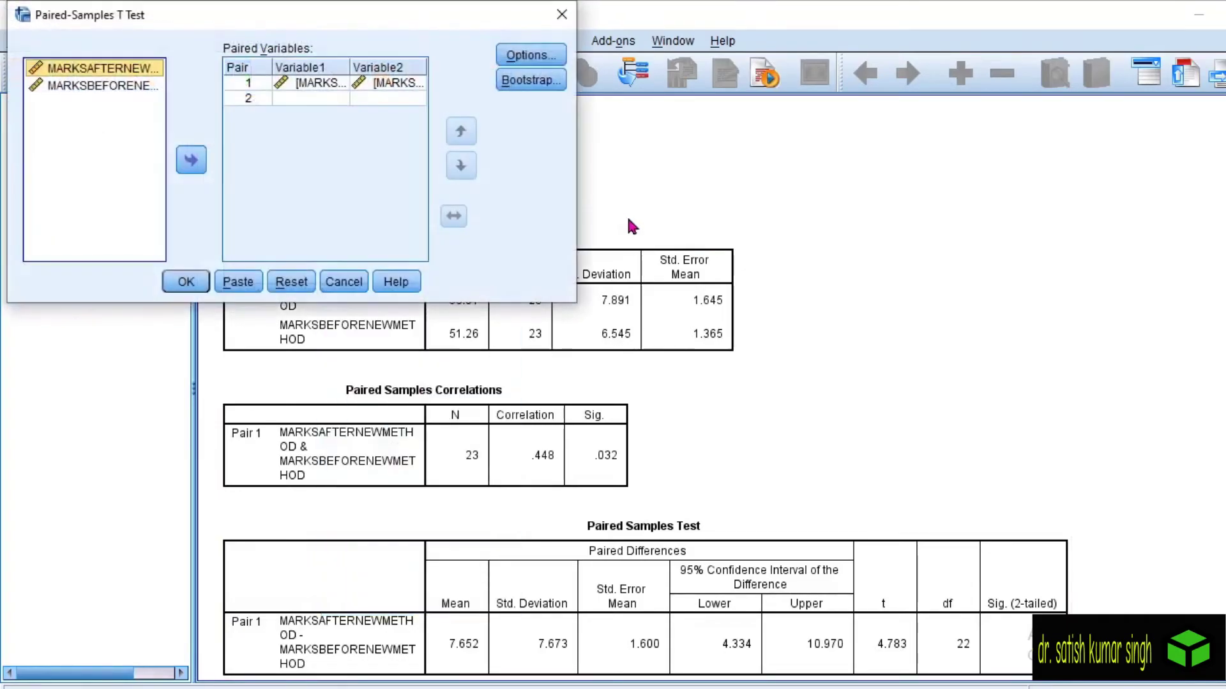
pyautogui.click(293, 88)
pyautogui.click(191, 159)
pyautogui.click(360, 83)
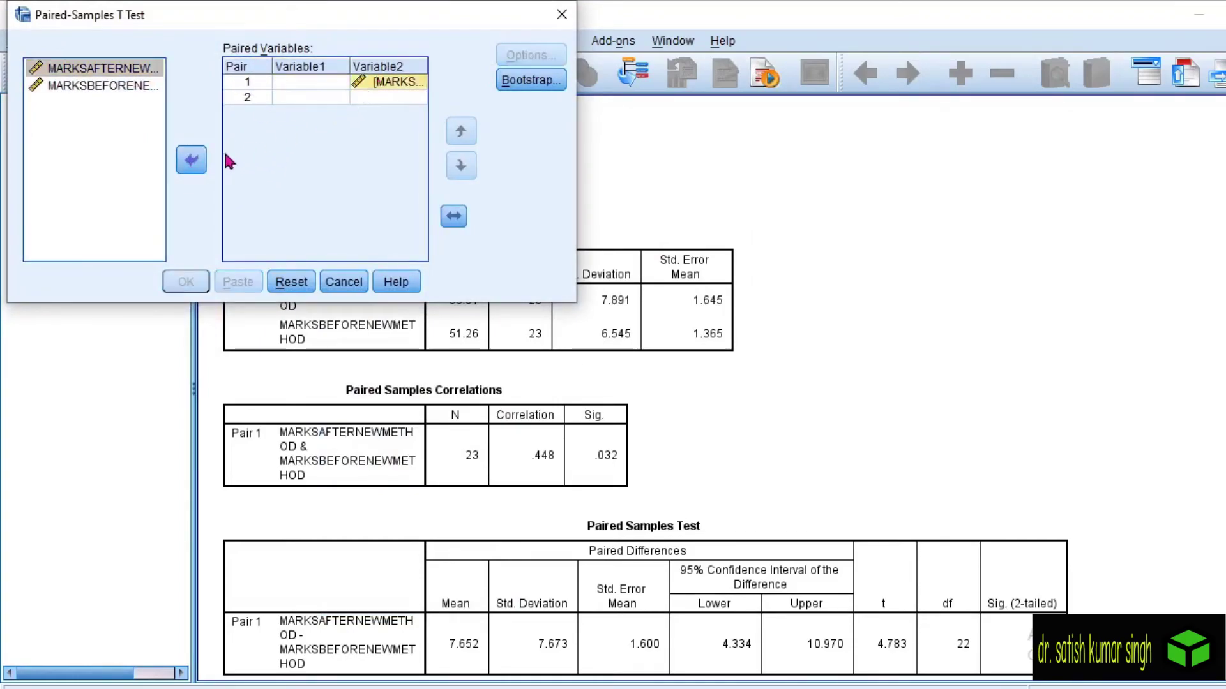
pyautogui.click(189, 161)
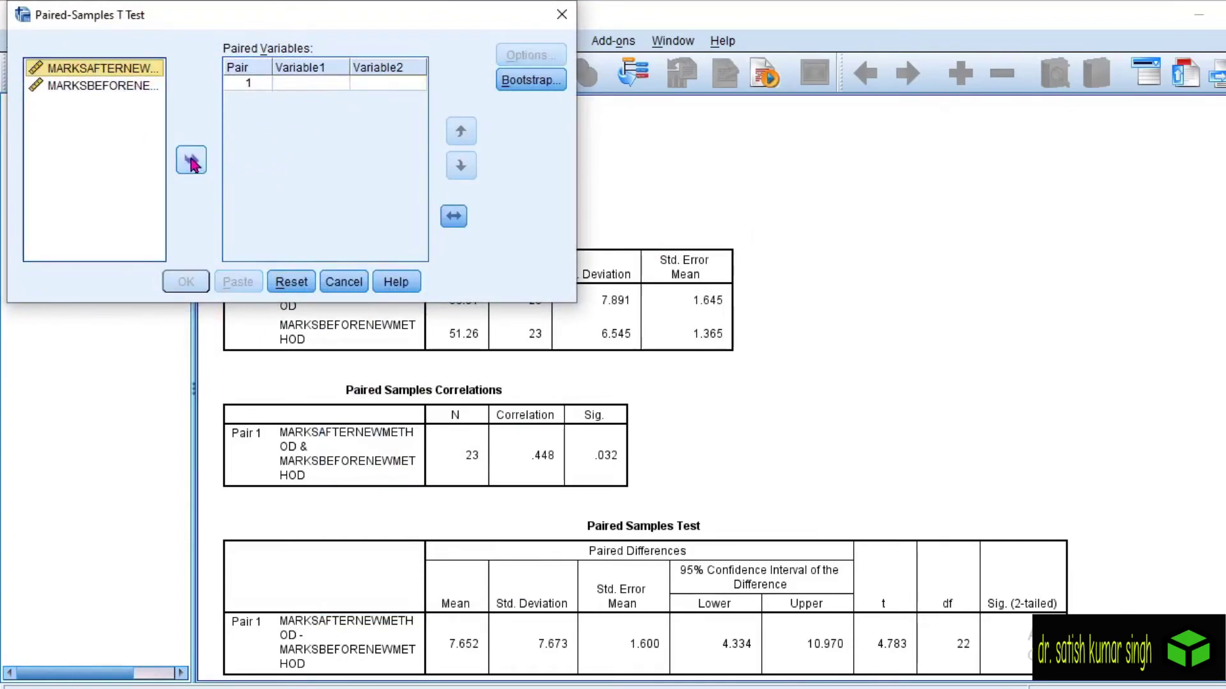
# Pair MARKSBEFORENEWMETHOD as Variable1 with MARKSAFTERNEWMETHOD as Variable2 and run the test
pyautogui.click(106, 90)
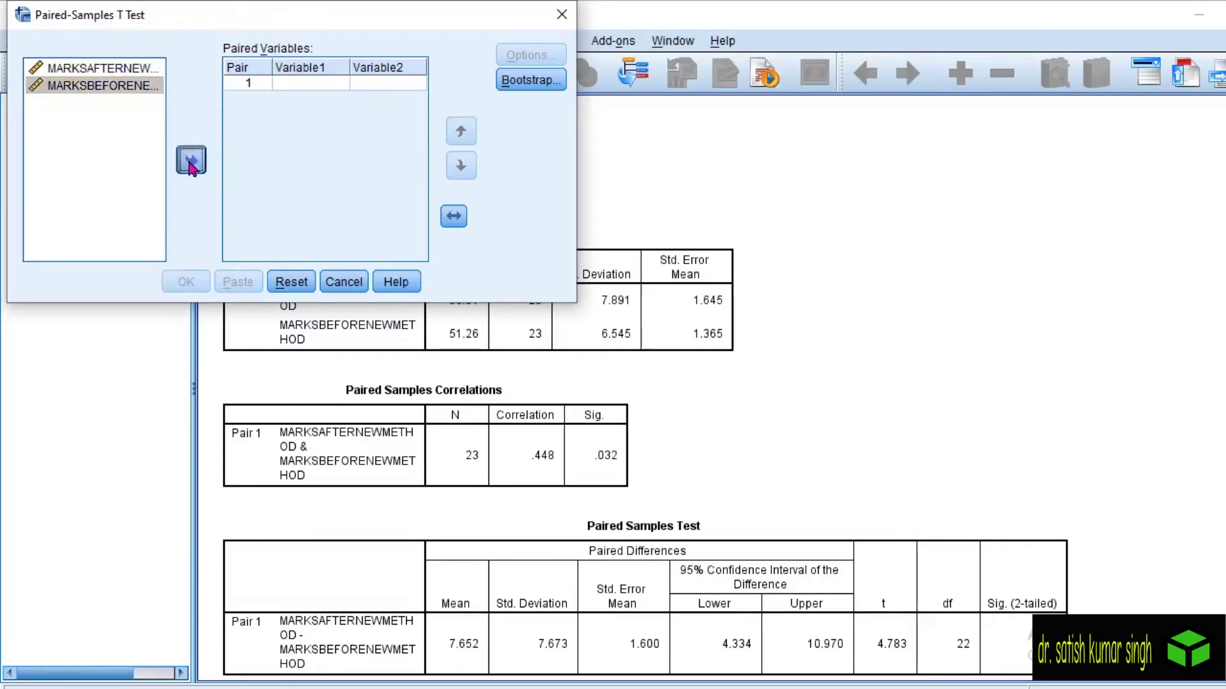
pyautogui.click(190, 164)
pyautogui.click(118, 70)
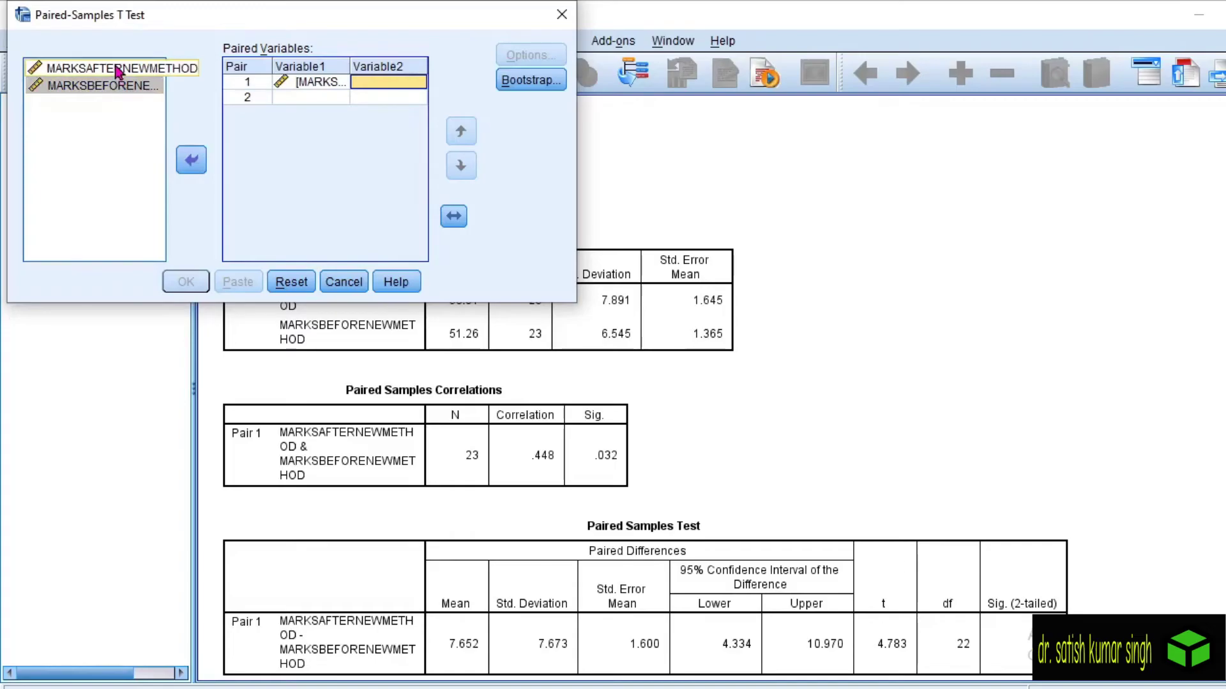
pyautogui.click(191, 163)
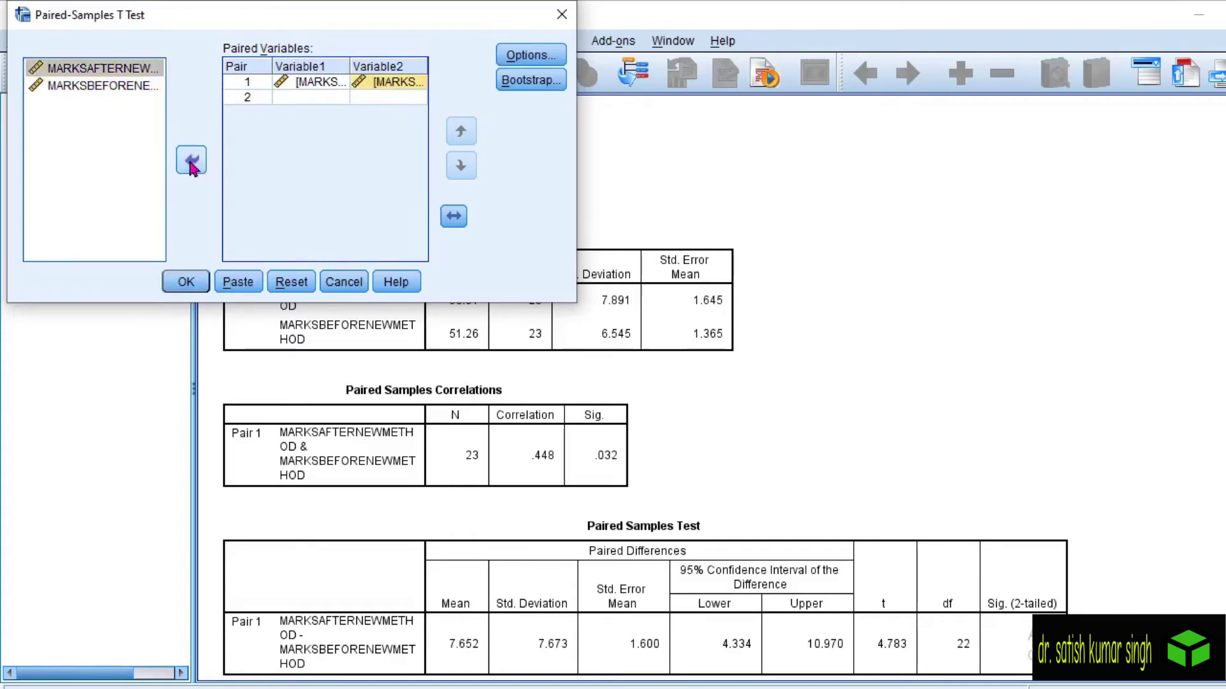
pyautogui.click(199, 284)
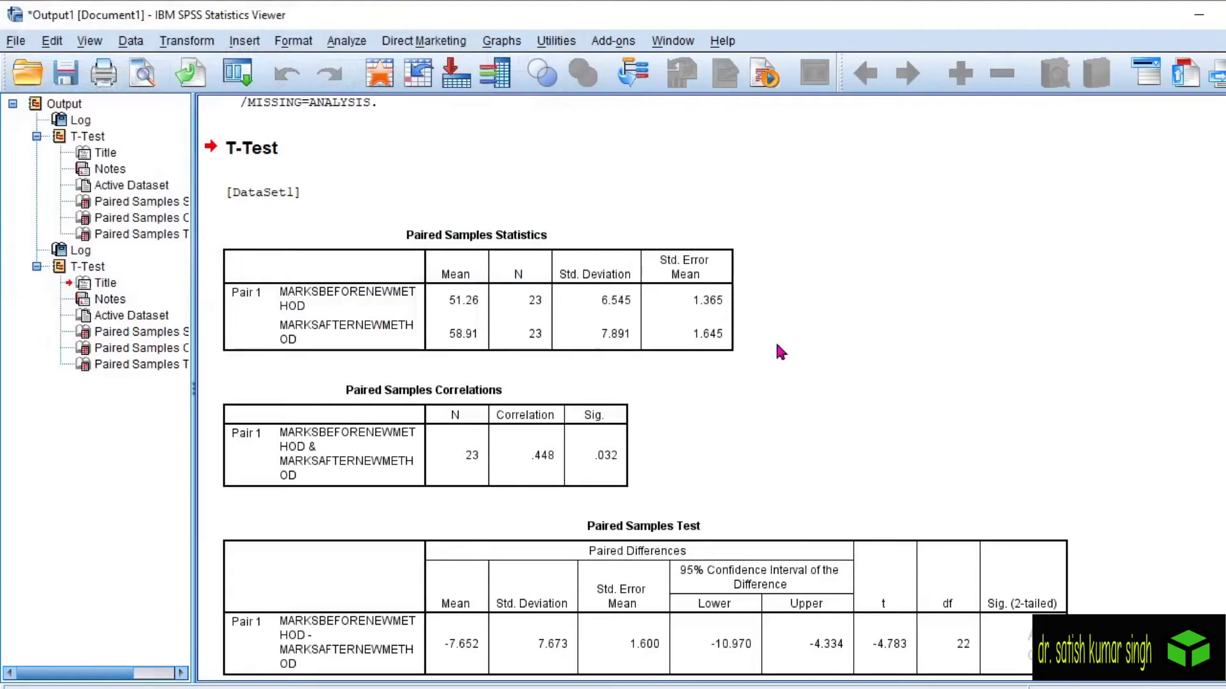
# Compare the mean difference and t value in the Paired Samples Test tables of both runs
pyautogui.scroll(10, 632, 383)
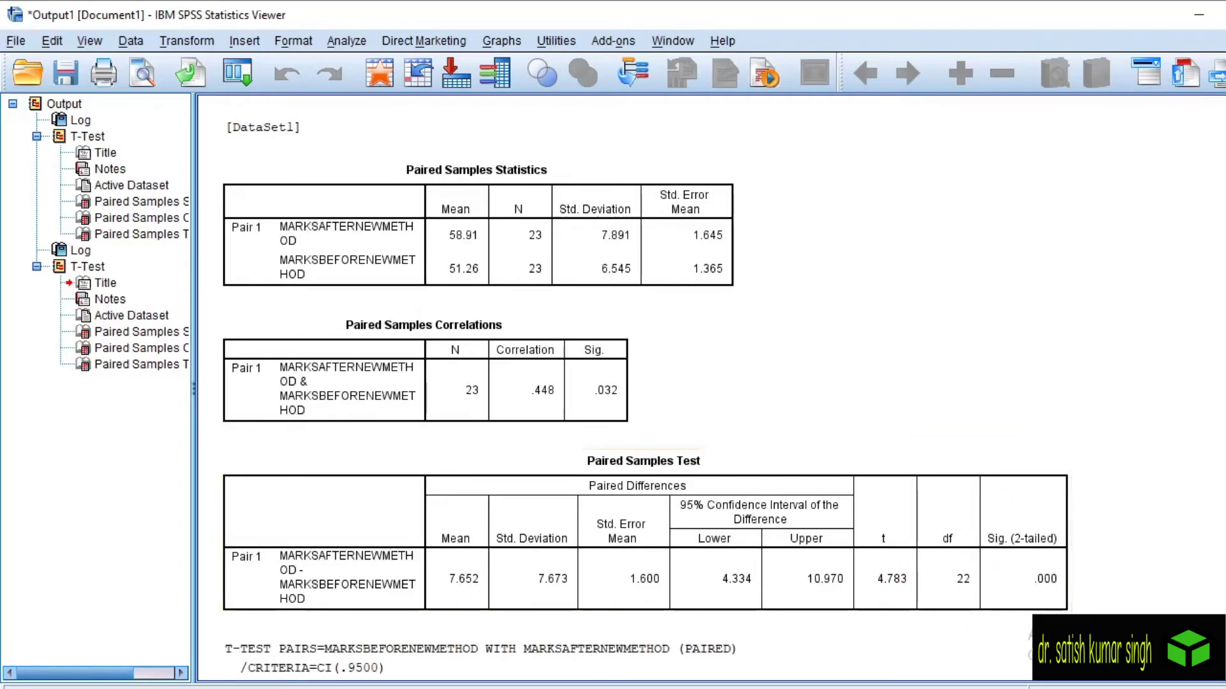
pyautogui.scroll(-10, 632, 383)
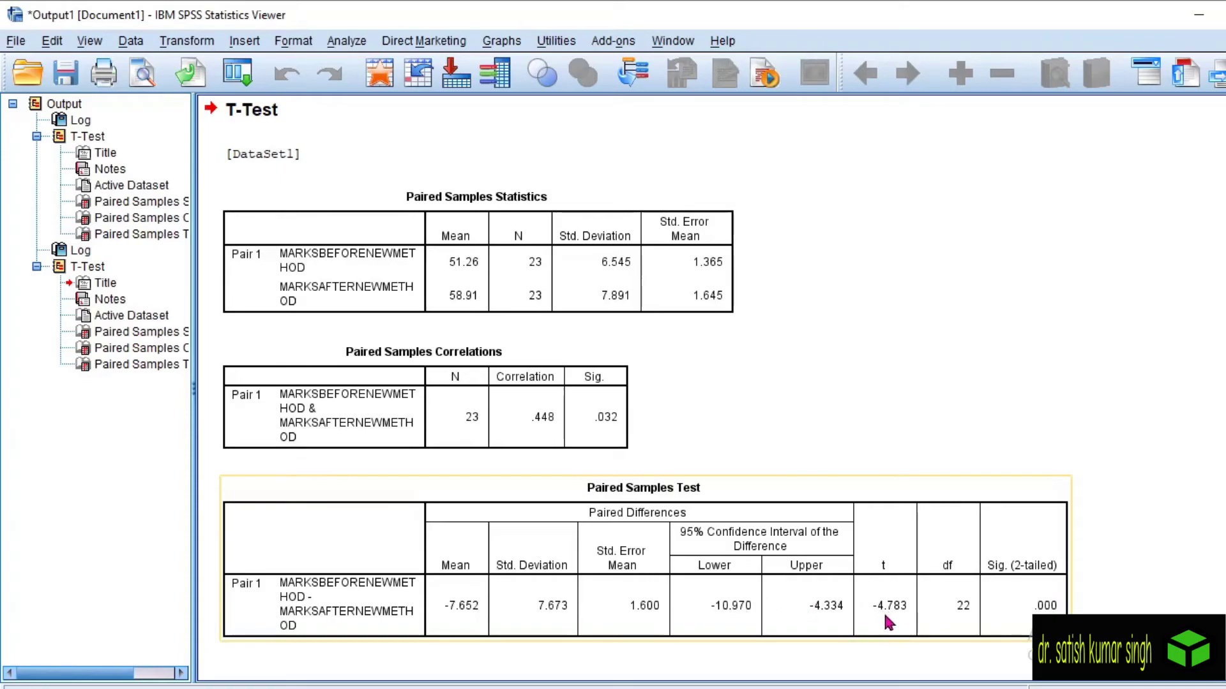
pyautogui.scroll(5, 635, 379)
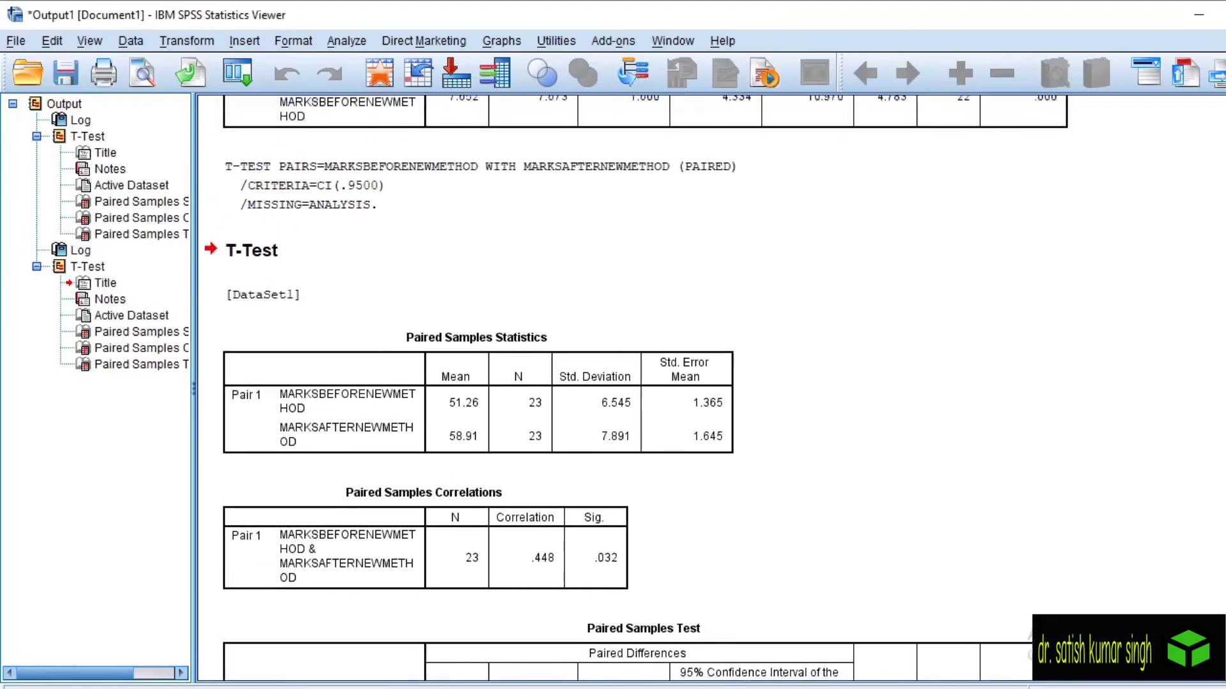
# Review both T-Test outputs, comparing the paired statistics, correlations, confidence interval signs and two-tailed significance for the two variable orders
pyautogui.scroll(-5, 645, 383)
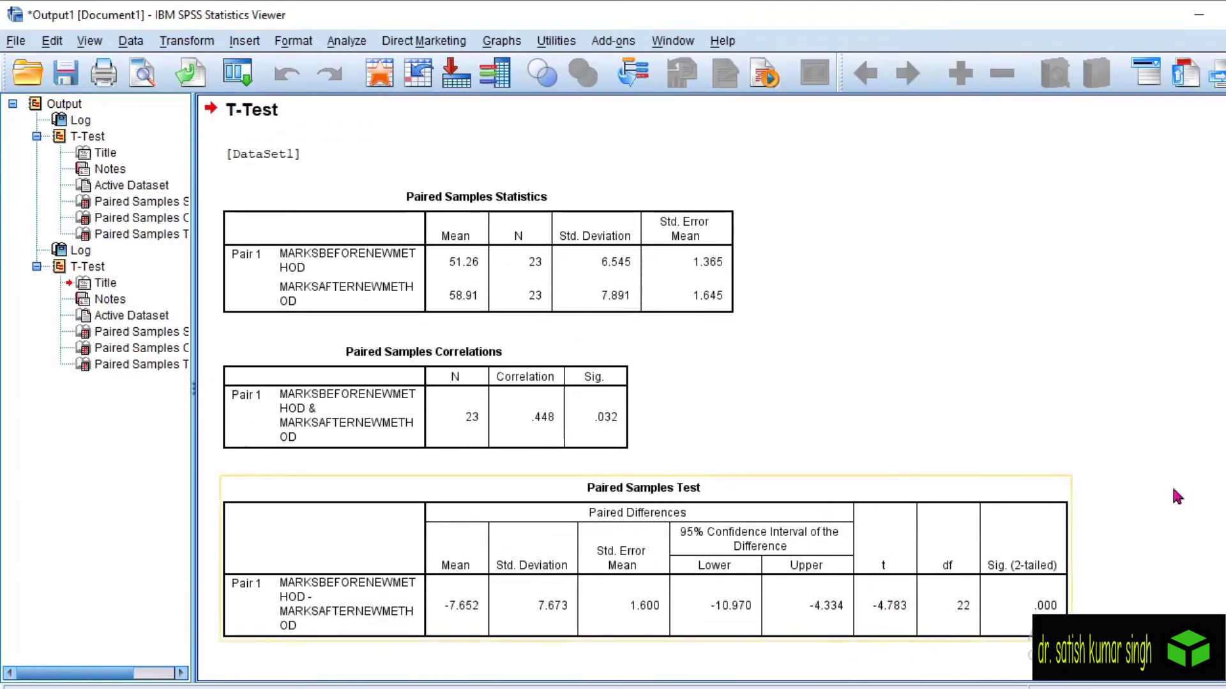
pyautogui.scroll(7, 635, 387)
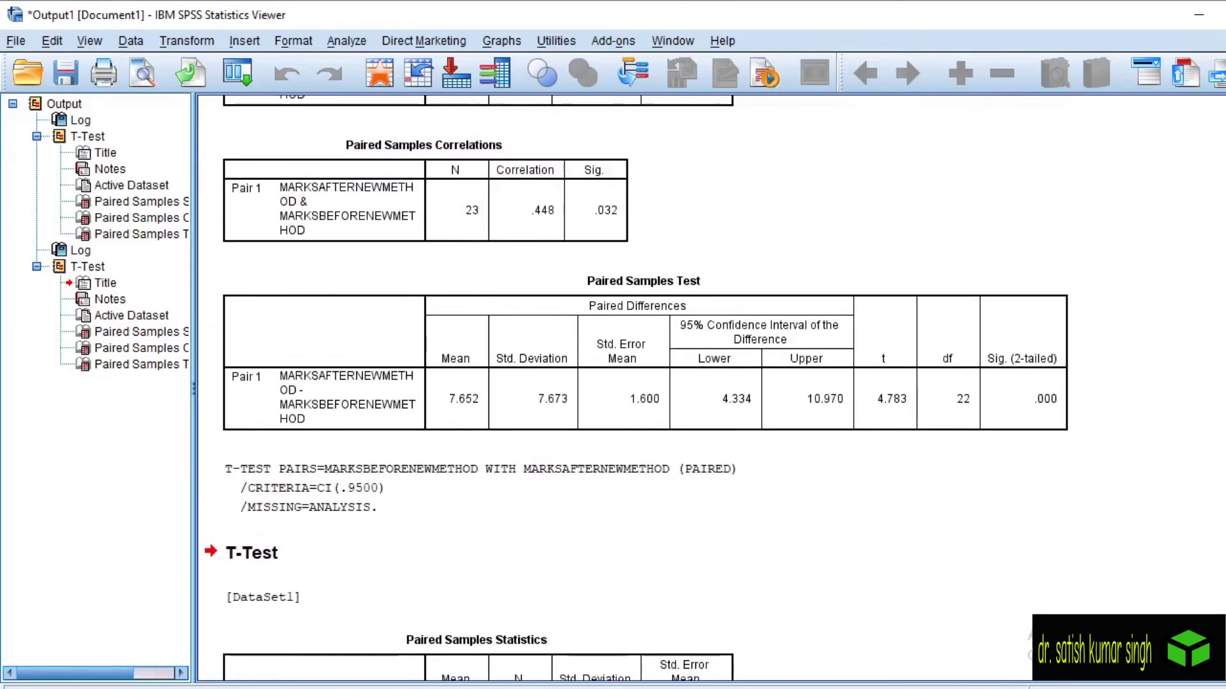
pyautogui.scroll(3, 636, 383)
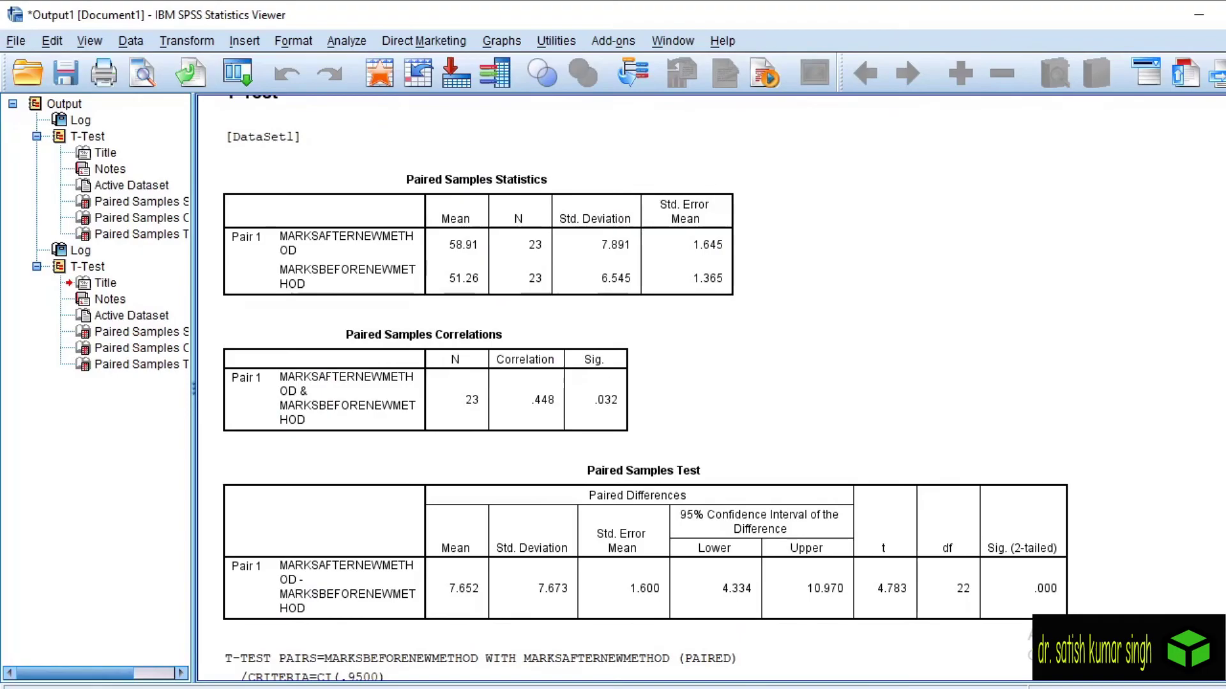
pyautogui.scroll(-1, 636, 387)
pyautogui.scroll(-9, 635, 387)
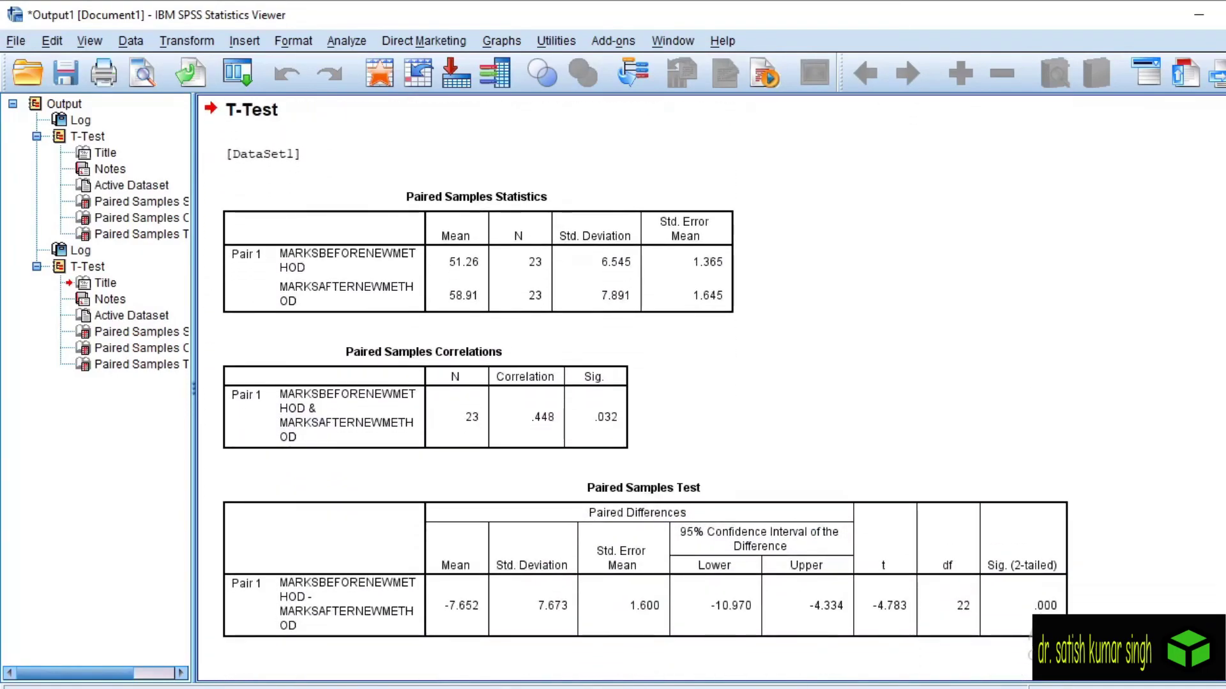
pyautogui.scroll(9, 635, 388)
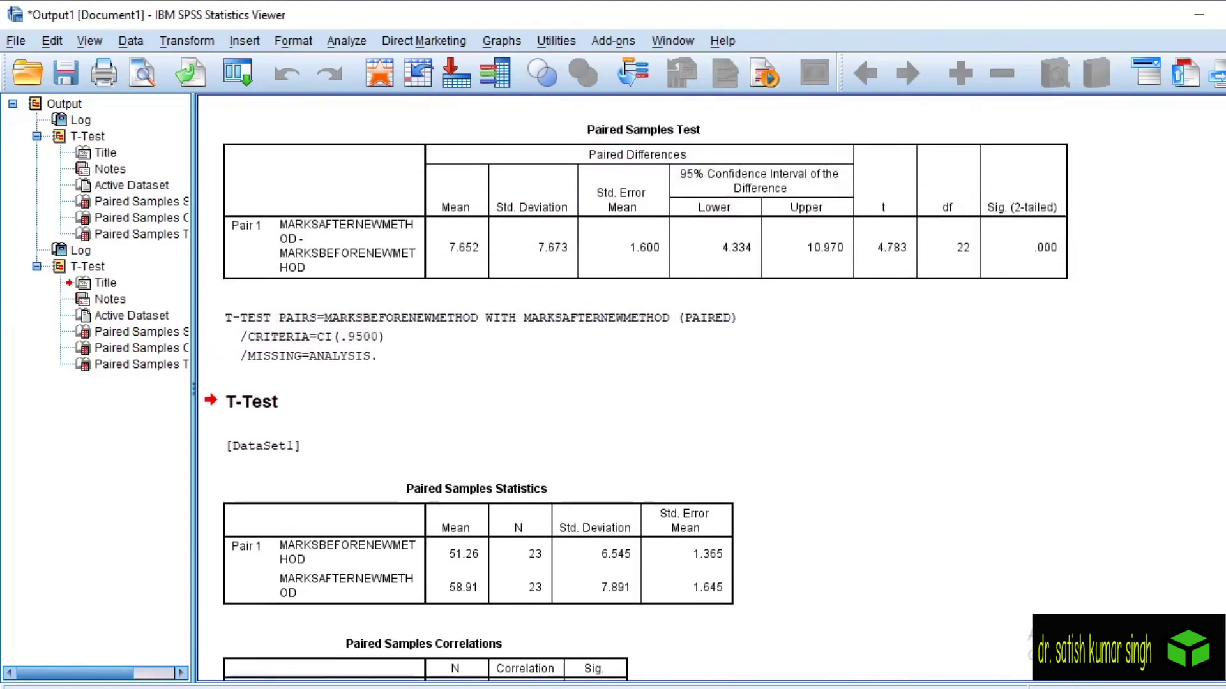
pyautogui.scroll(3, 635, 387)
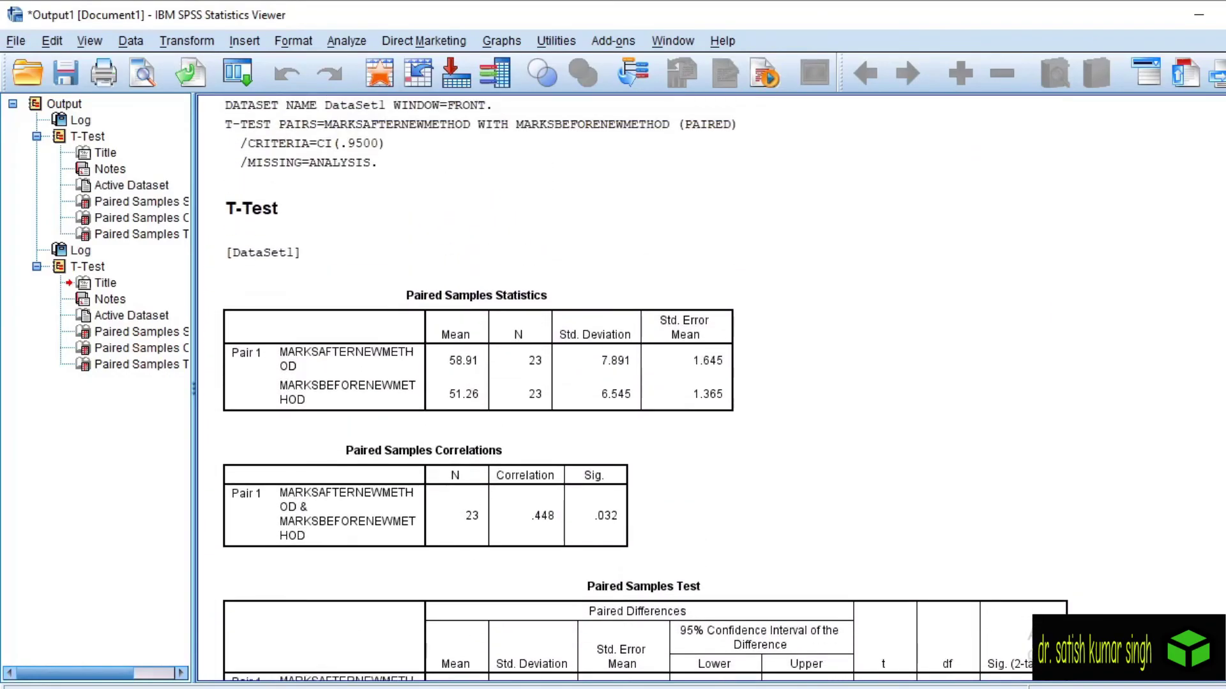
pyautogui.scroll(1, 635, 388)
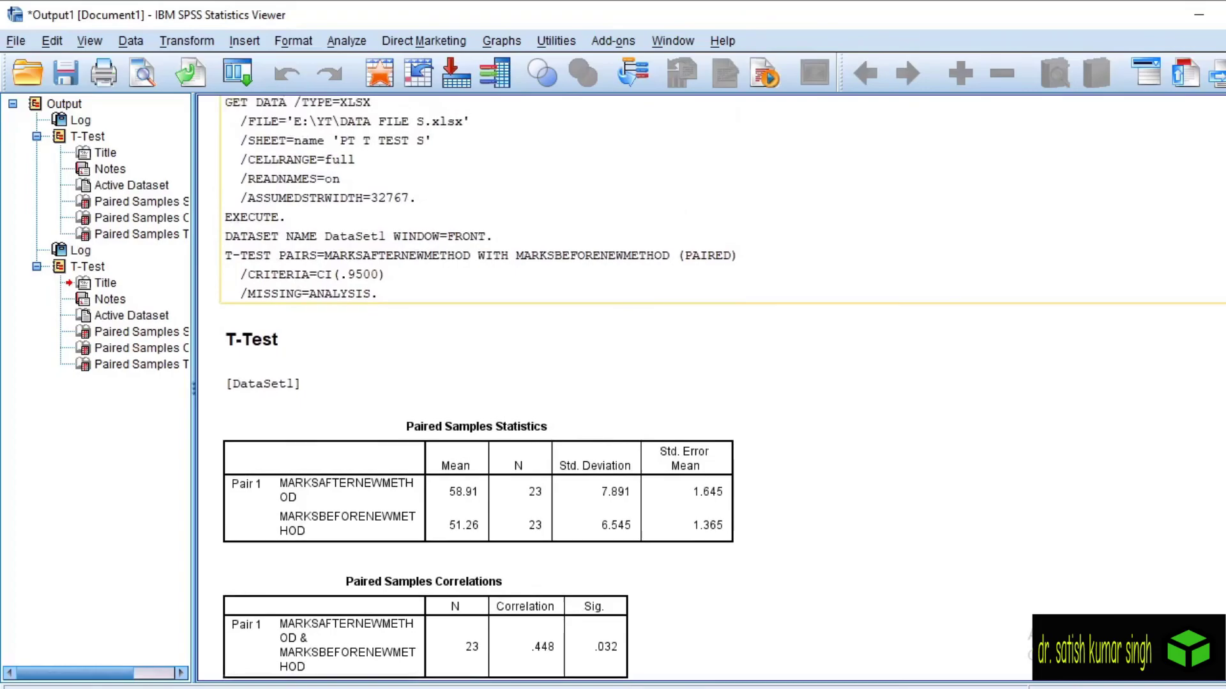
pyautogui.scroll(-5, 735, 343)
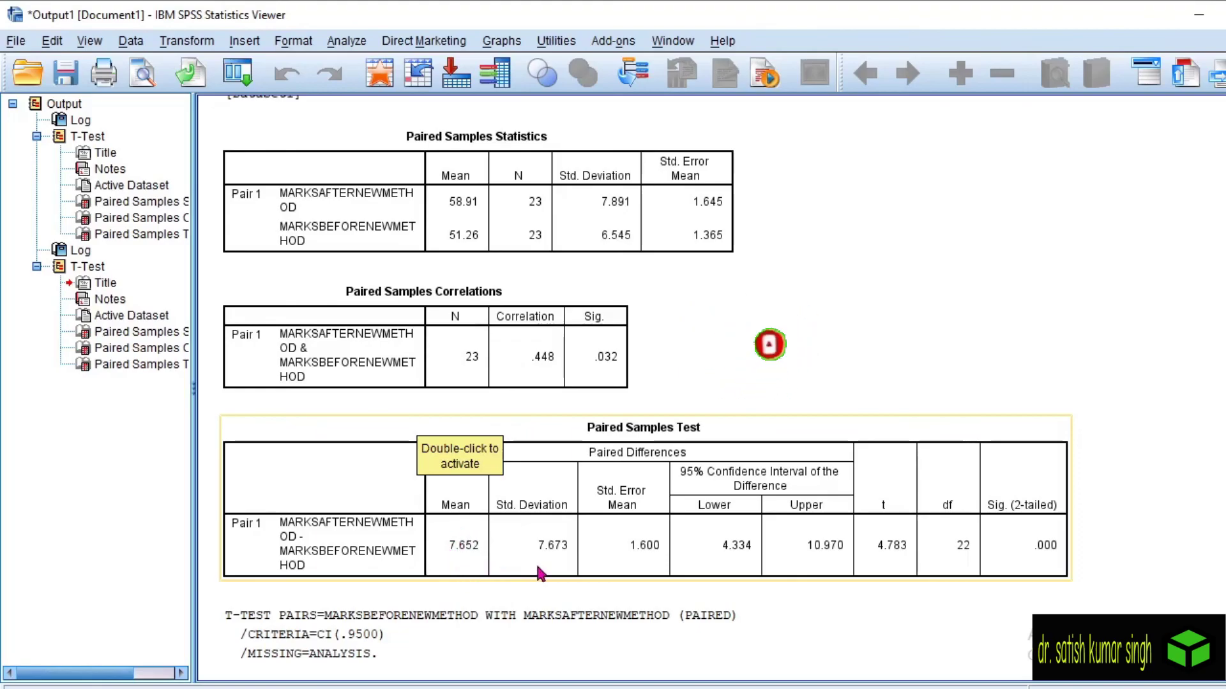
pyautogui.scroll(-3, 539, 573)
pyautogui.scroll(-20, 636, 387)
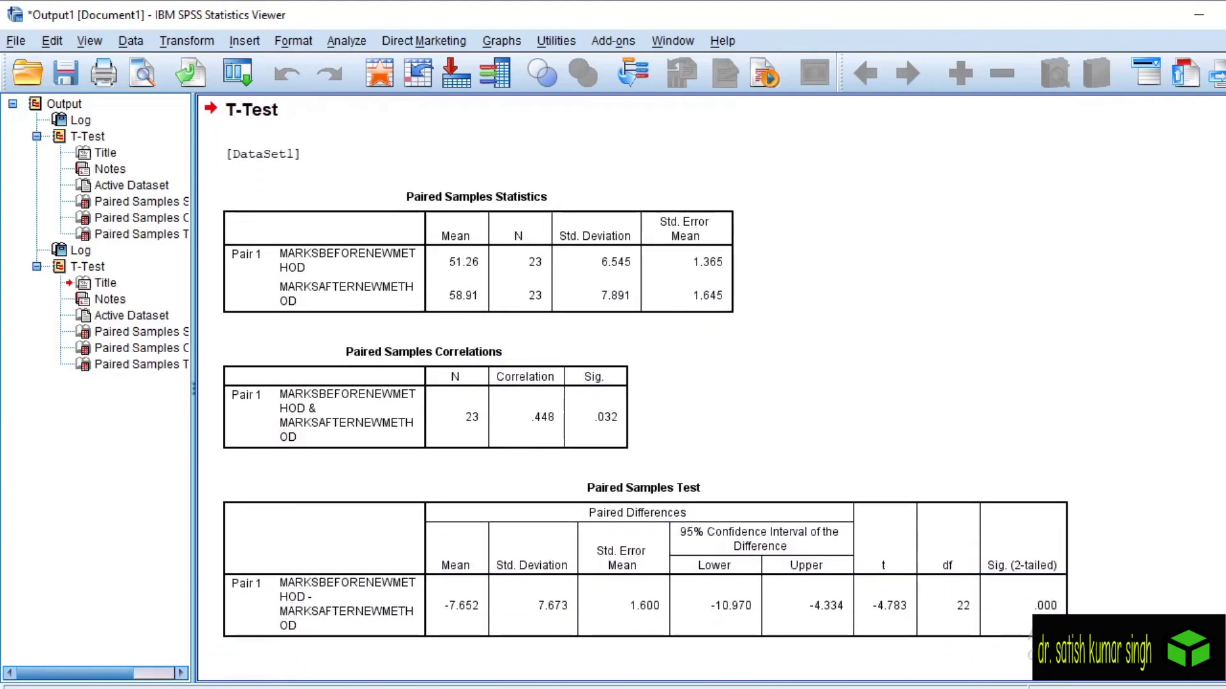